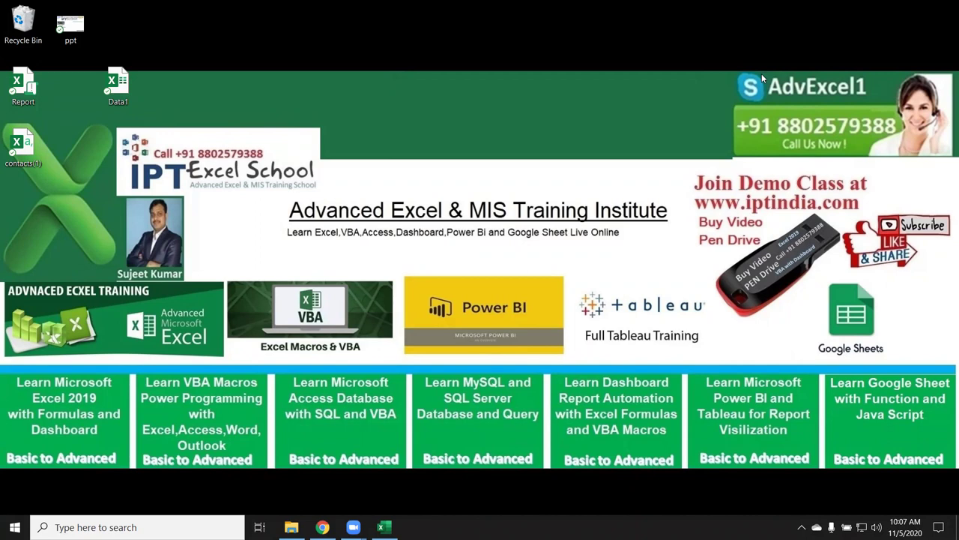
Step: Bring the blank Book1 workbook to the front from the taskbar
click(383, 527)
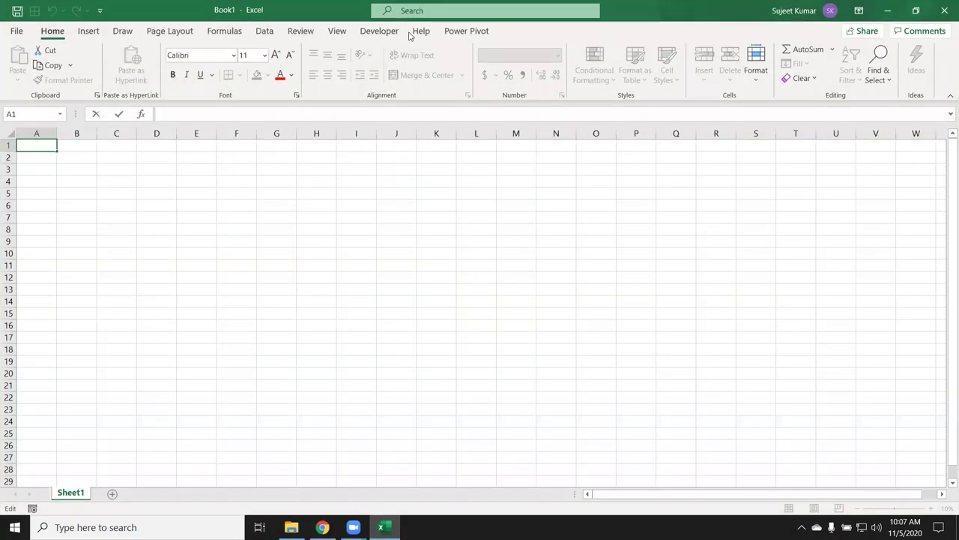
Step: Open the Visual Basic editor from the Developer tab and insert a new Module1
click(382, 31)
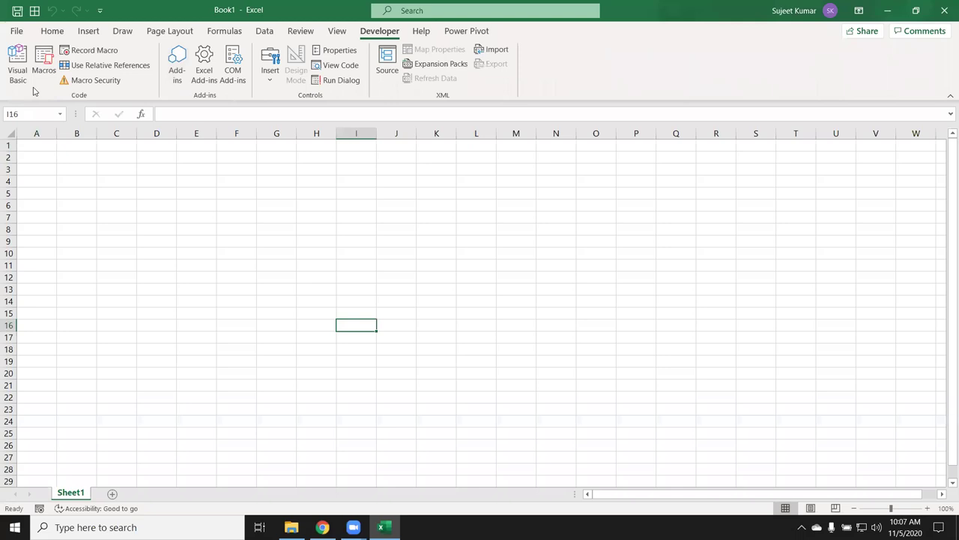
click(17, 64)
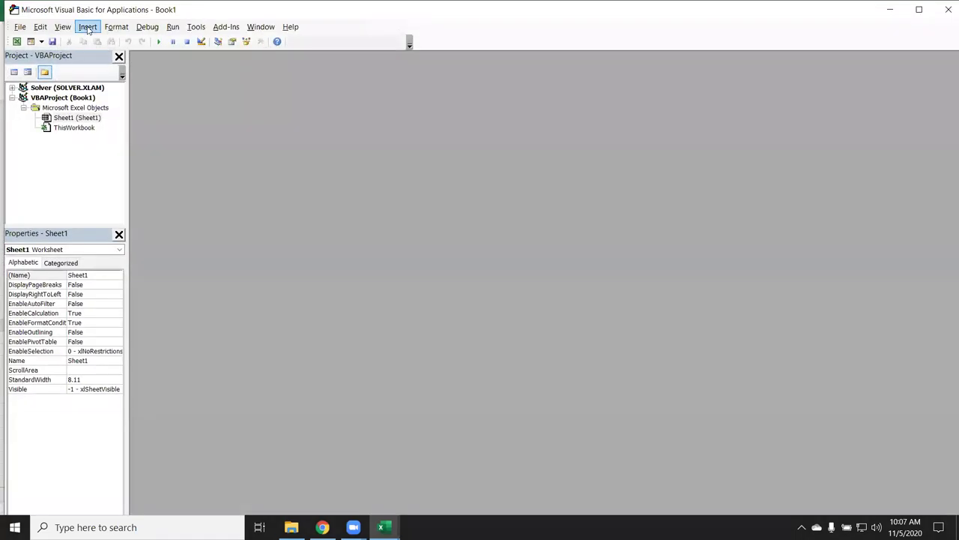
click(88, 26)
click(108, 67)
Step: Start Sub rr() with Sheet1.Select and Sheets("Sheet1").Select lines
text(sub rr)
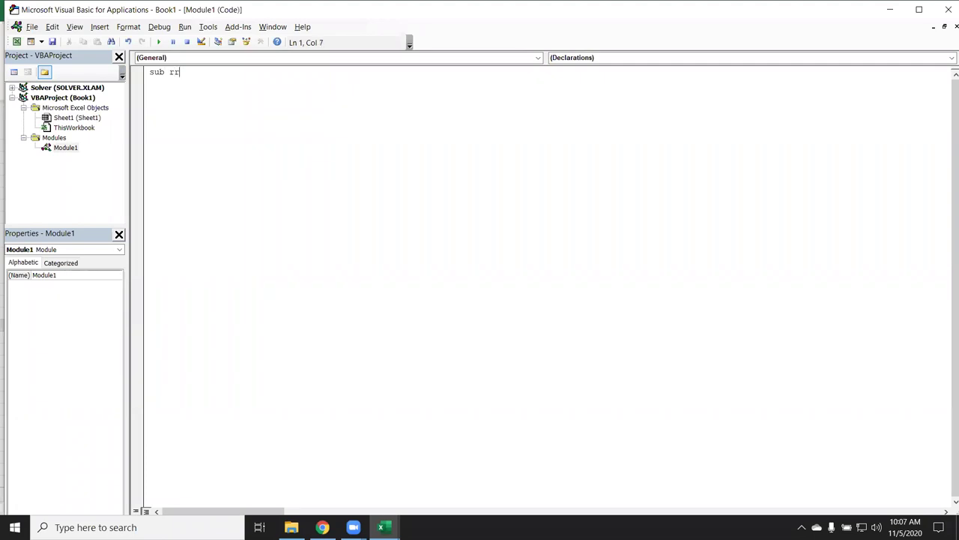
text(())
key(Return)
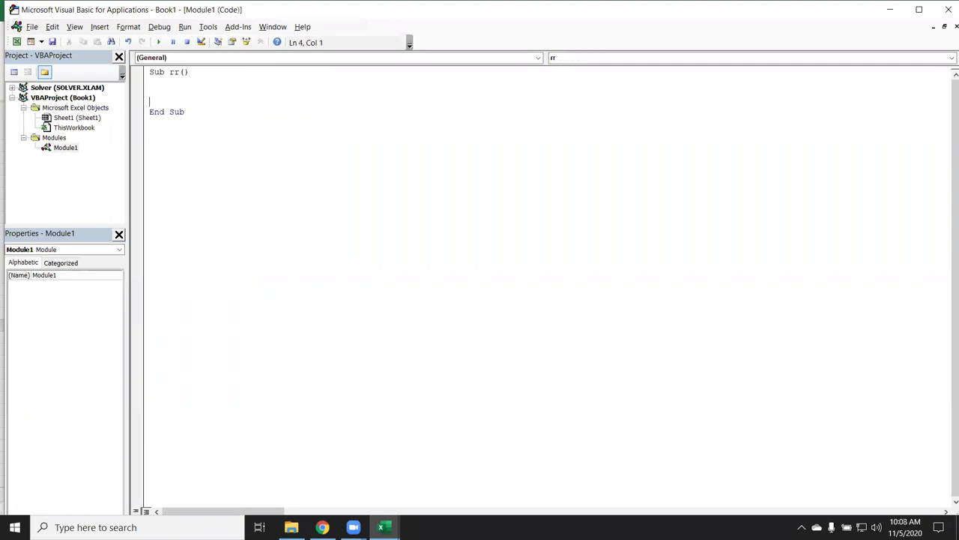
text(sheet)
text(1.se)
key(Tab)
key(Return)
text(sheets()
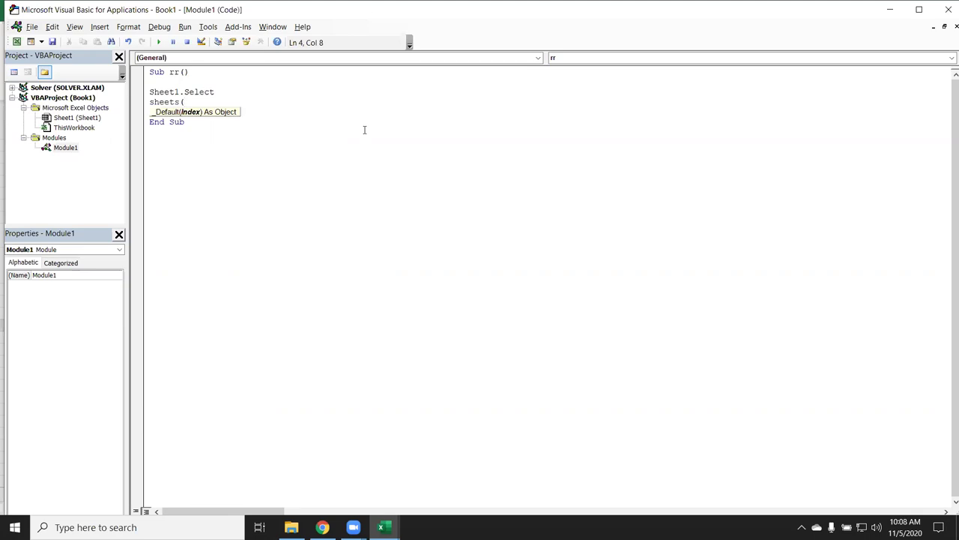
text("Sheet1)
text(").)
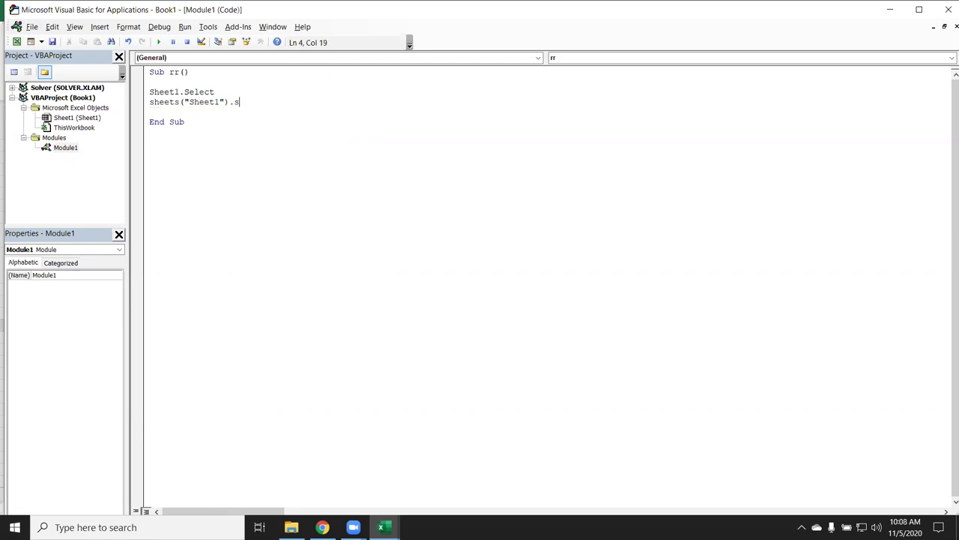
key(BackSpace)
text(.select)
key(Return)
Step: Add Sheets(1).Select and an ActiveSheet line, fixing its typo, then begin Sheets.Add
text(Sheets(1)
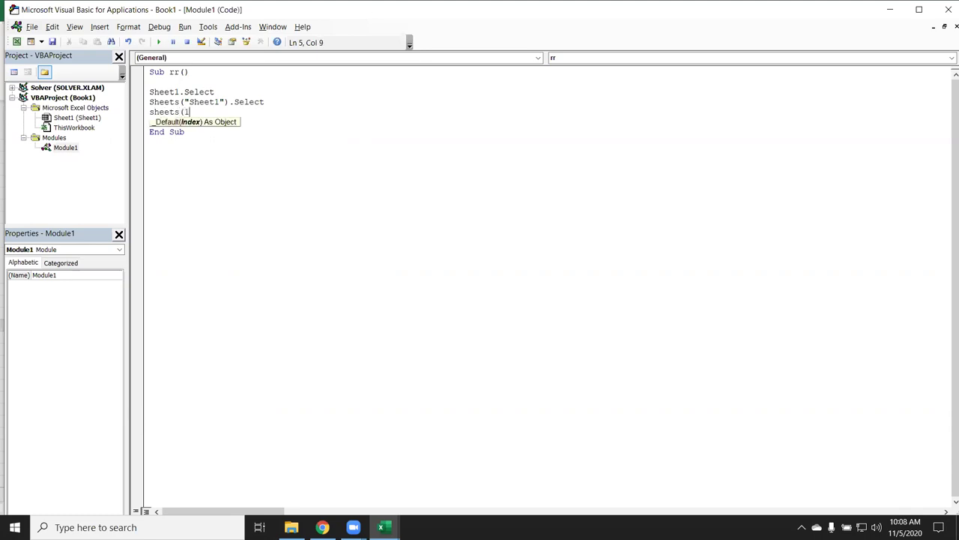
text().select)
key(Return)
text(activeshet)
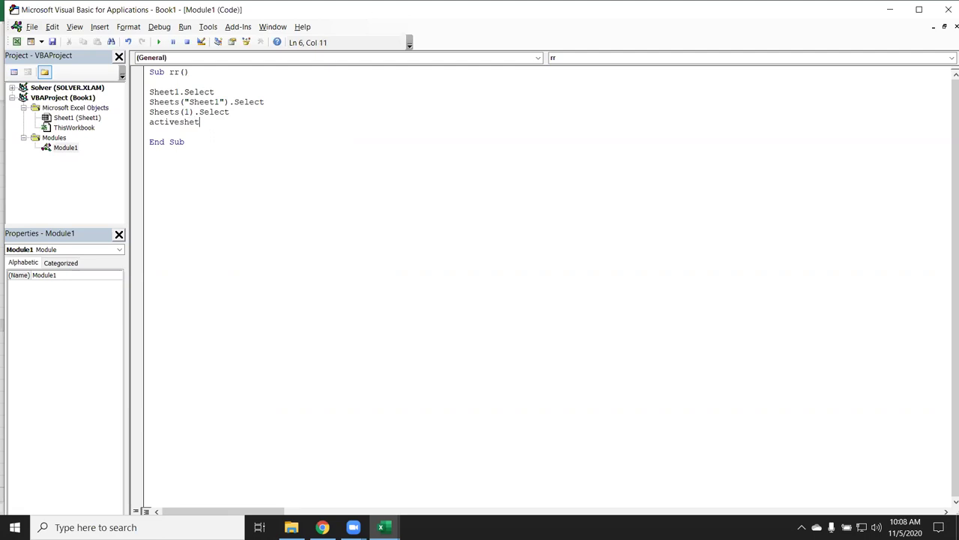
key(Return)
key(Up)
key(End)
key(Left)
text(e)
key(Down)
key(Return)
key(Return)
text(sheet)
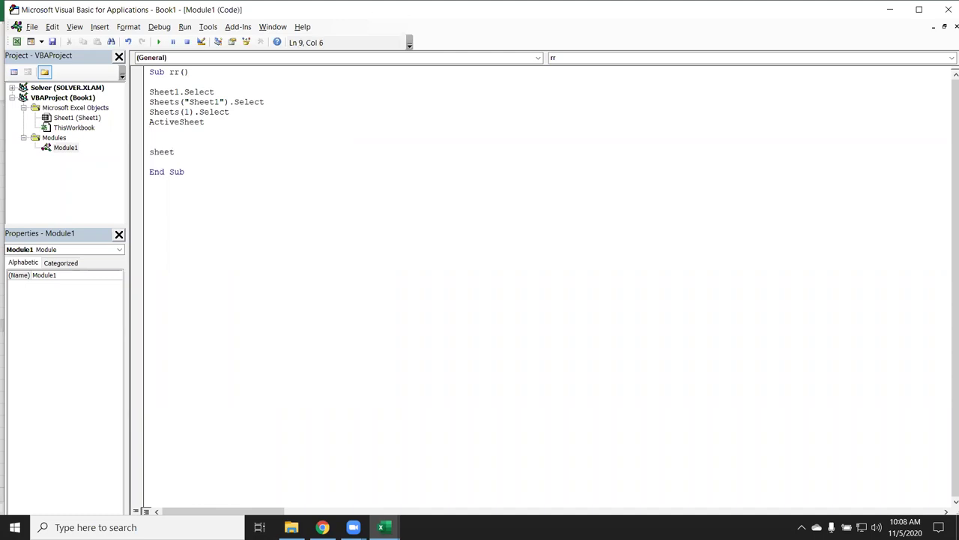
text(s.a)
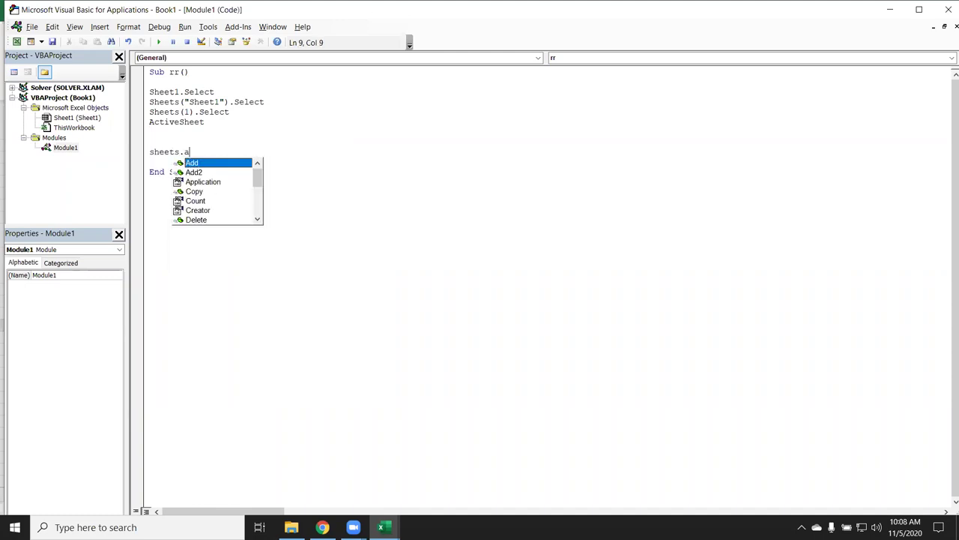
Step: Complete Sheets.Add and follow it with ActiveSheet.Name = "Data"
key(Tab)
key(Return)
text(activeworkbook)
key(BackSpace)
key(BackSpace)
key(BackSpace)
key(BackSpace)
key(BackSpace)
key(BackSpace)
key(BackSpace)
key(BackSpace)
text(sheet)
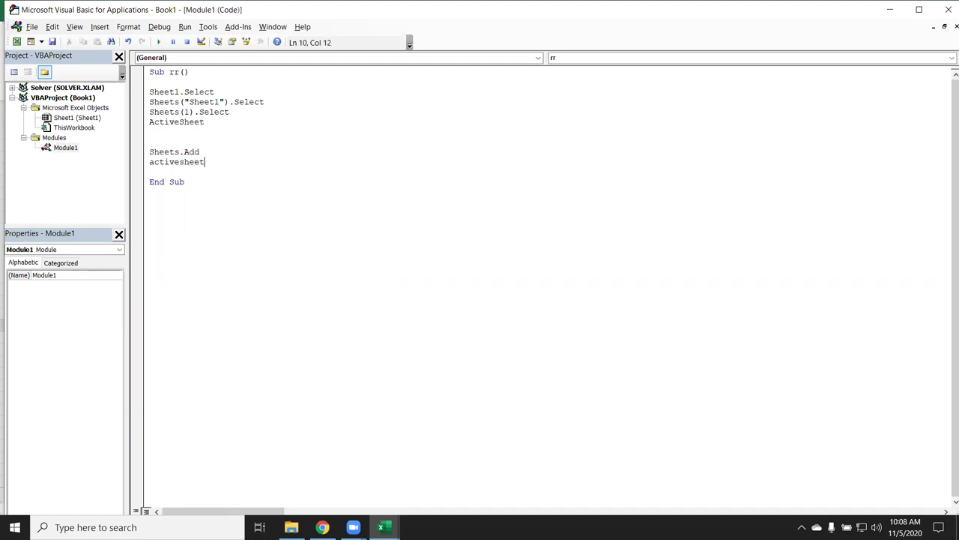
text(.name="Data)
key(Return)
key(Return)
key(Return)
Step: Add a Sheets.Add.Name = "Data" line followed by blank lines
click(150, 181)
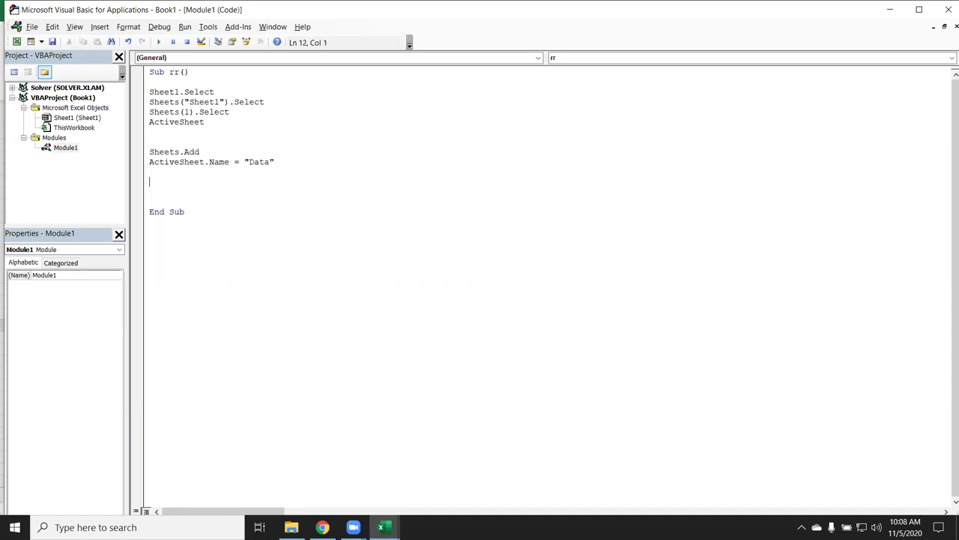
text(sheets)
text(.ad)
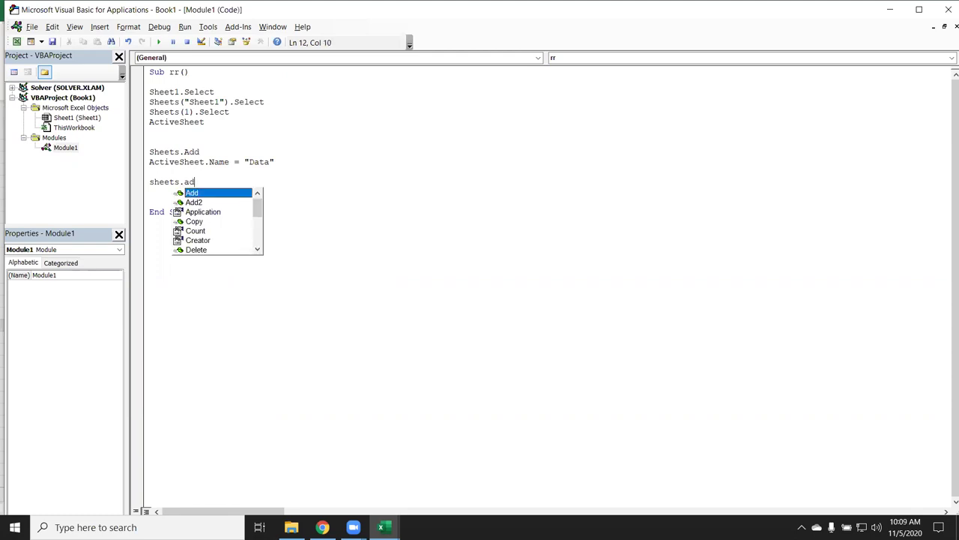
key(Tab)
text(nm)
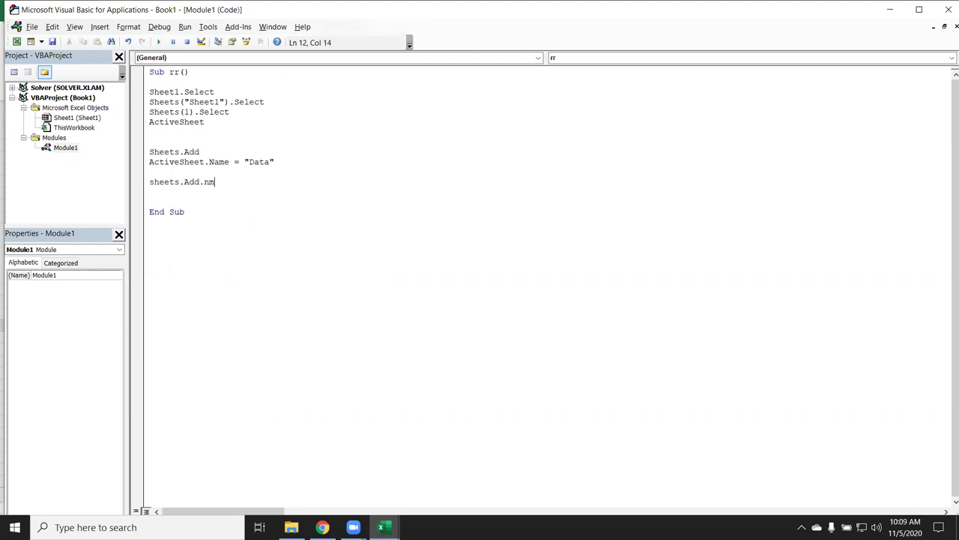
key(BackSpace)
text(ame = "Data)
text(")
key(Return)
key(Return)
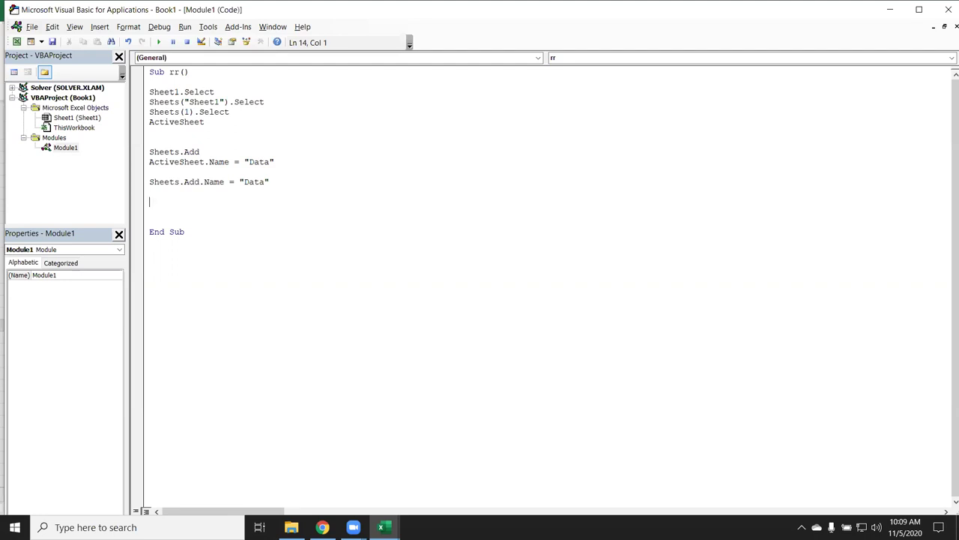
key(Return)
key(Up)
key(Down)
Step: Add a Sheet1.Delete line to the macro
text(sheet1.)
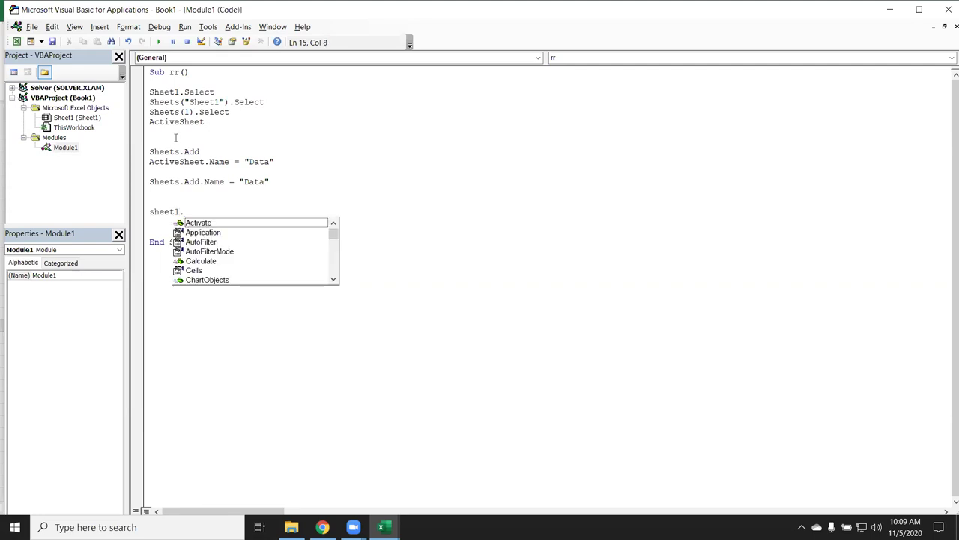
text(de)
key(Return)
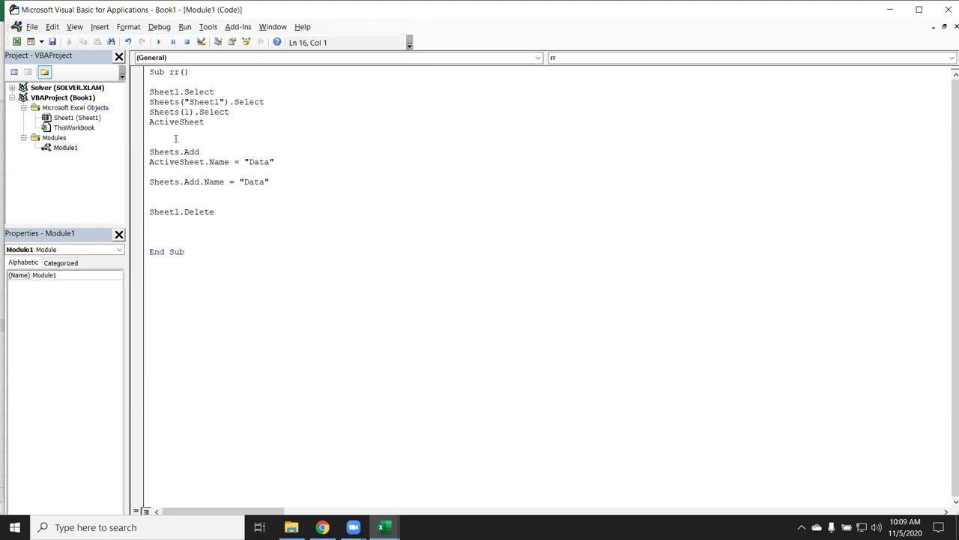
mouse_move(193, 113)
mouse_down()
mouse_move(149, 102)
mouse_move(149, 92)
mouse_up()
drag(204, 122, 149, 92)
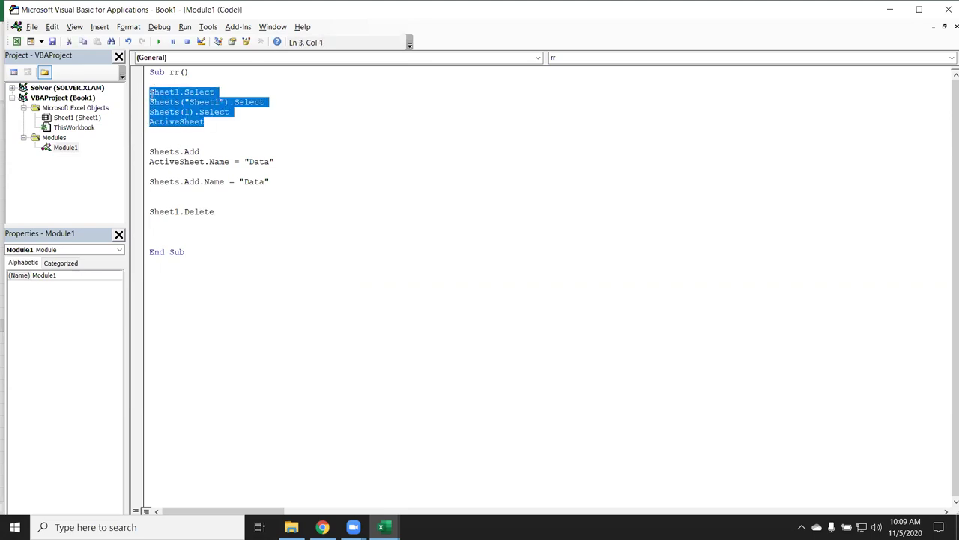
Step: Insert Application.DisplayAlerts = False above Sheet1.Delete and return to Excel
click(156, 201)
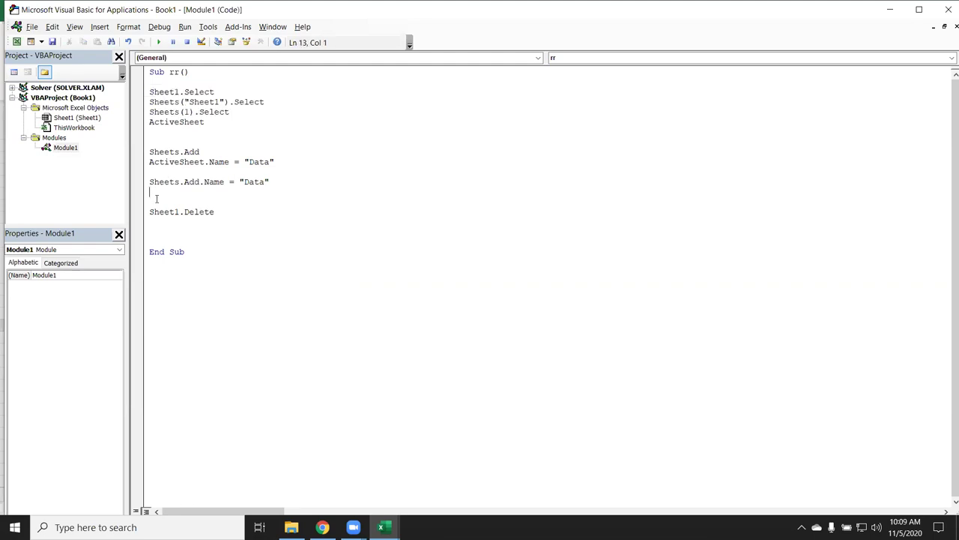
text(application)
text(.Di)
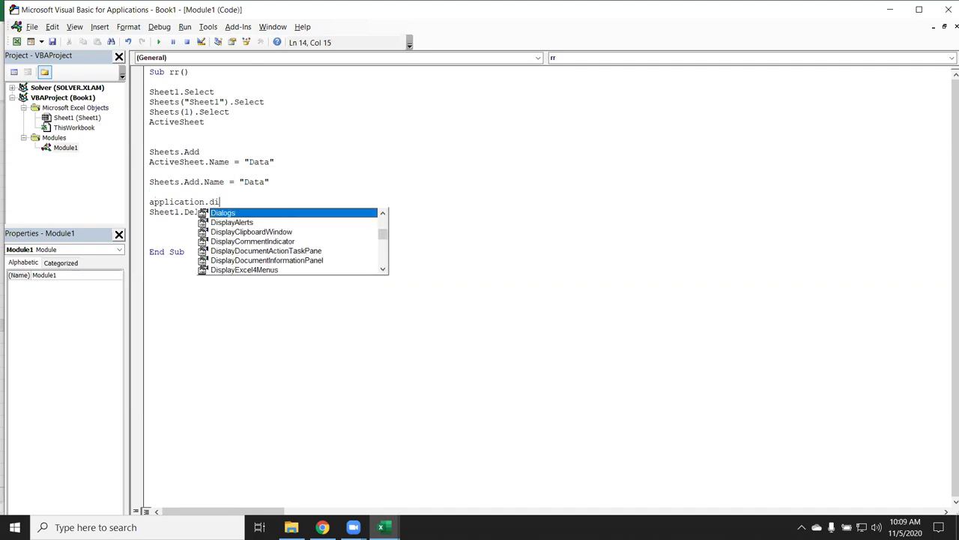
key(Down)
key(Tab)
text(=fa)
key(Tab)
key(Down)
key(Down)
key(Return)
key(Return)
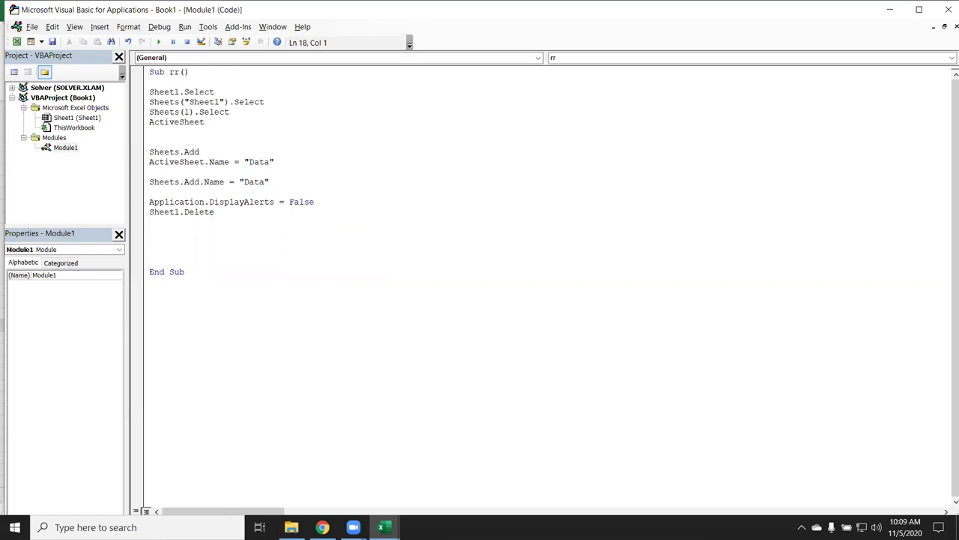
key(alt+F11)
Step: Add new sheets so Book1 holds Sheet1 through Sheet4
click(113, 494)
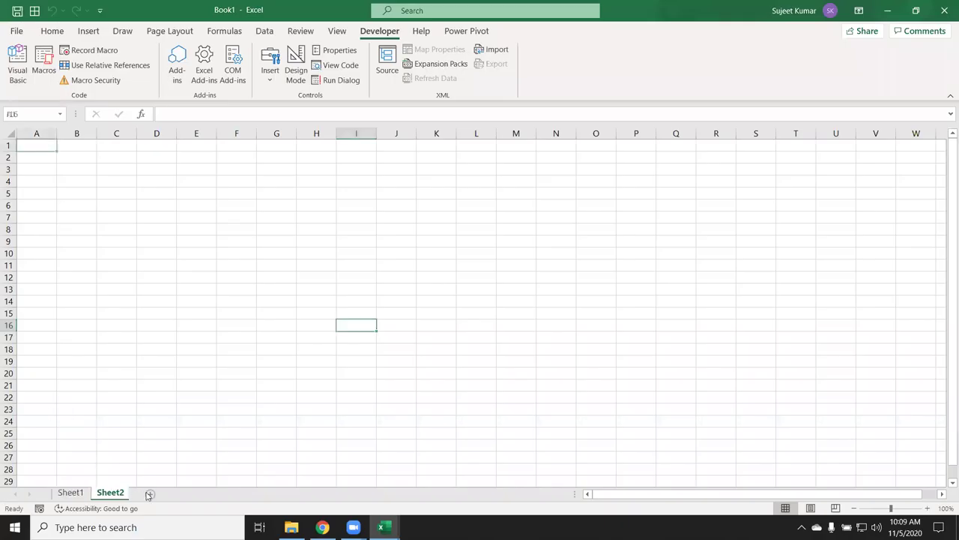
click(150, 494)
click(189, 494)
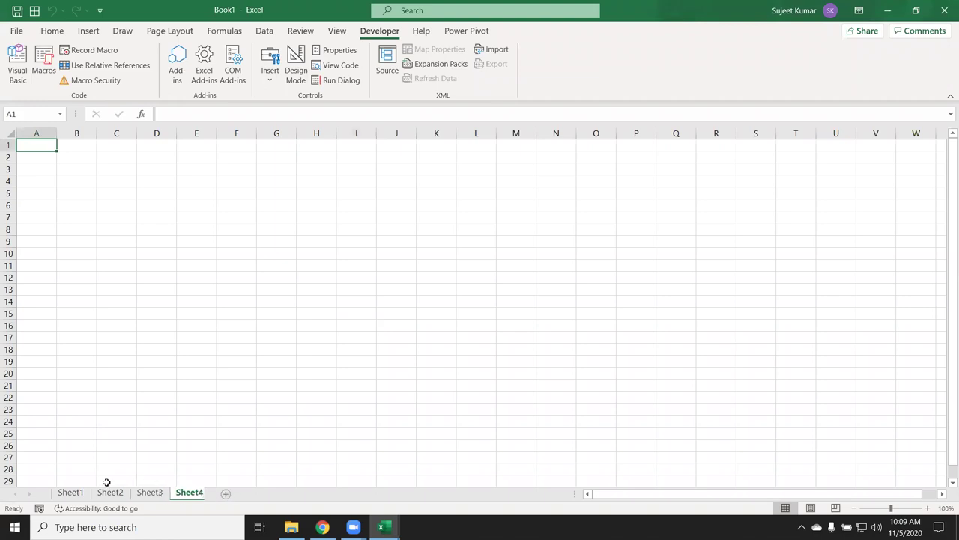
Step: Open Move or Copy for Sheet1, check Book1 as destination, then cancel
click(70, 494)
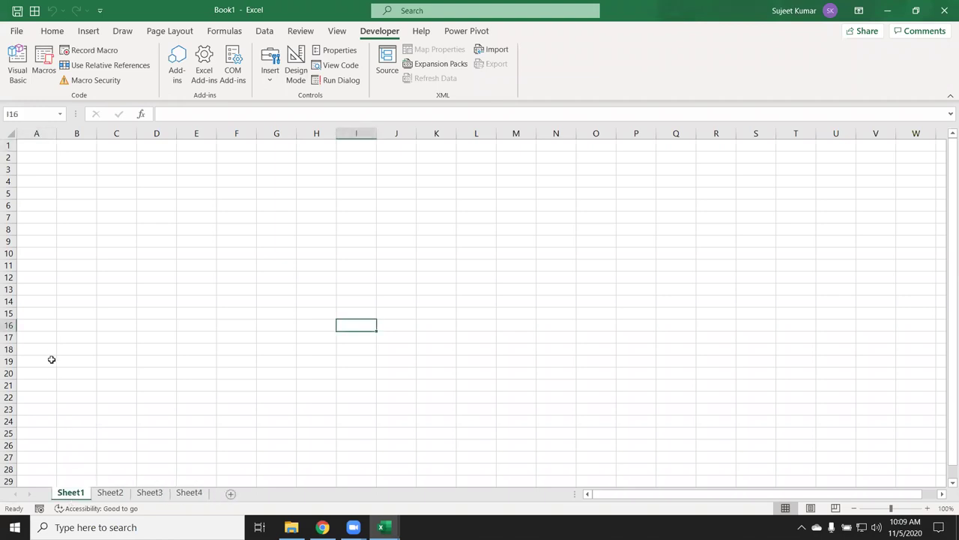
right_click(78, 492)
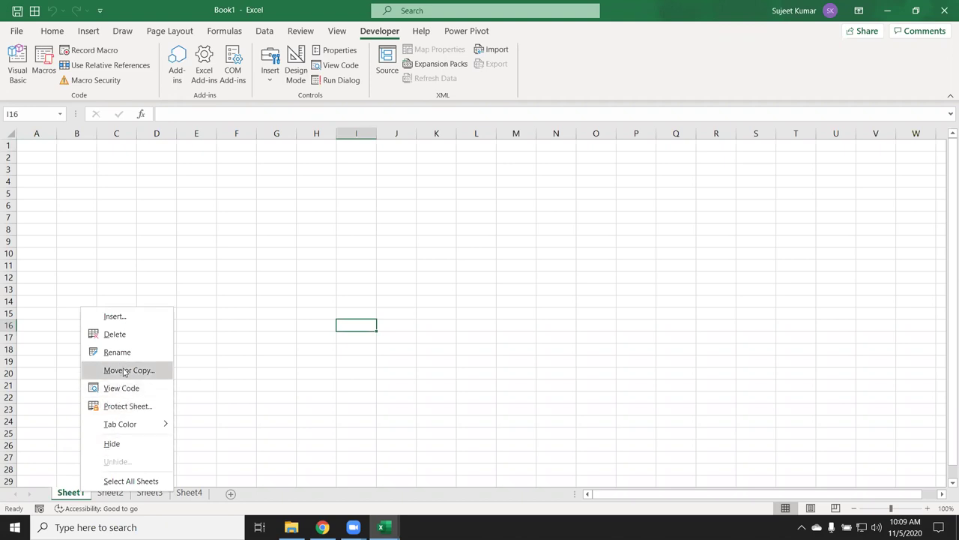
click(124, 371)
click(70, 427)
click(71, 428)
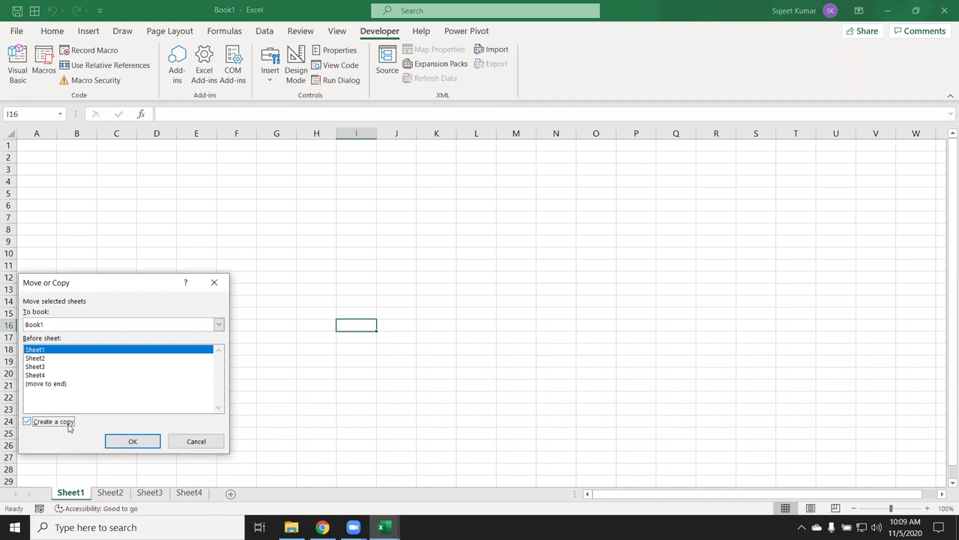
click(76, 327)
click(77, 327)
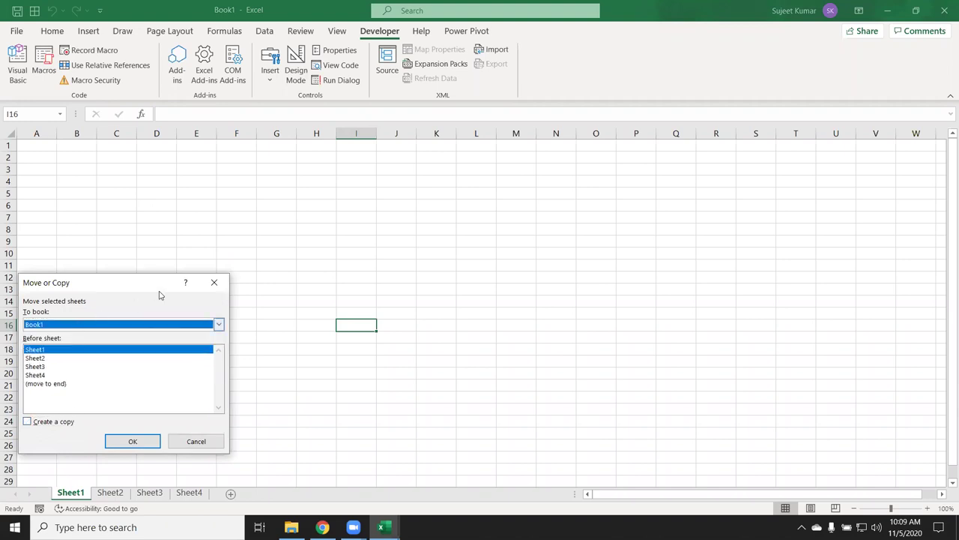
click(206, 279)
Step: Add a Sheet1.Copy line to the rr macro
key(alt+F11)
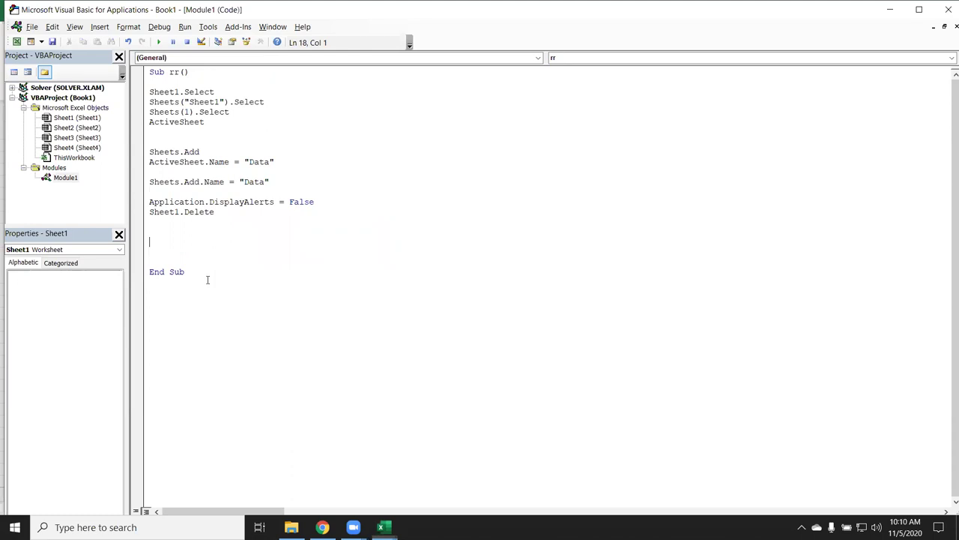
text(sheet)
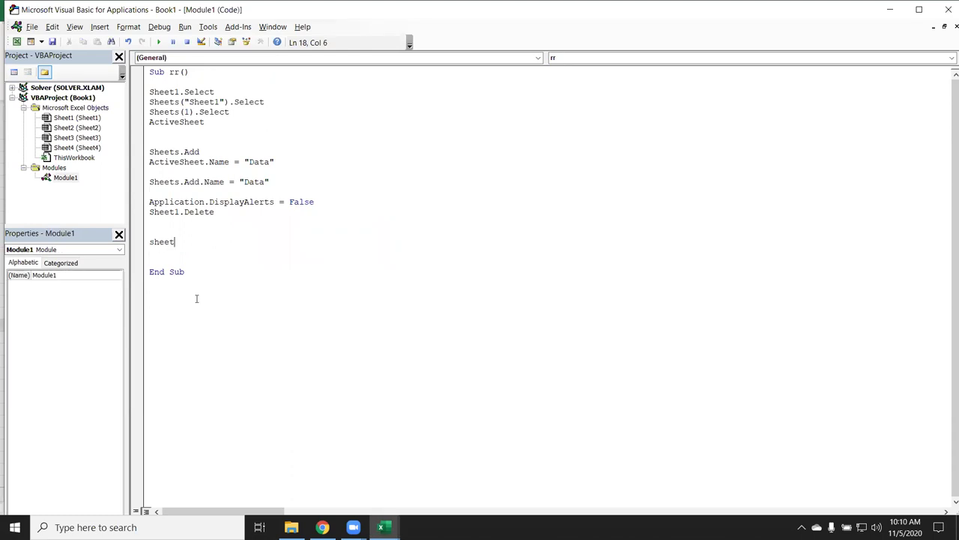
text(1.co)
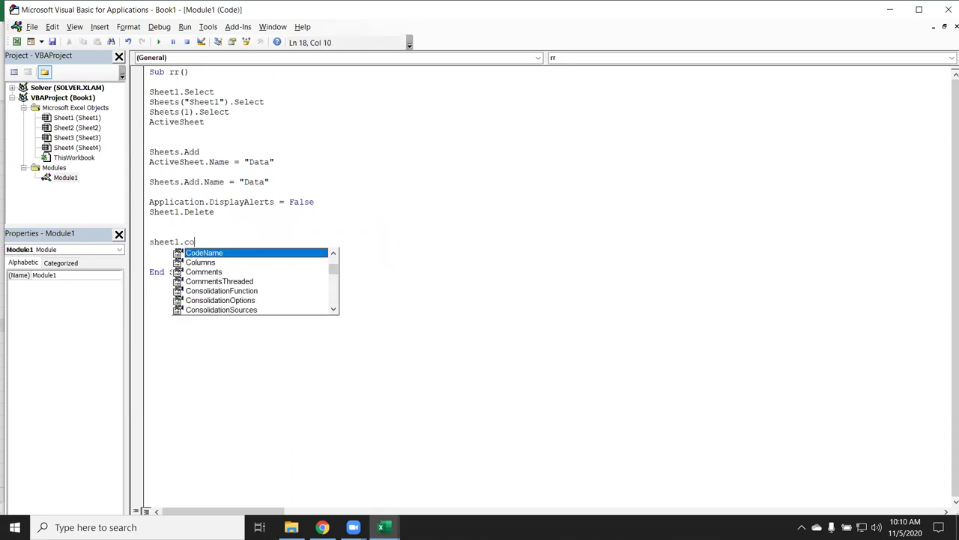
text(py)
key(Return)
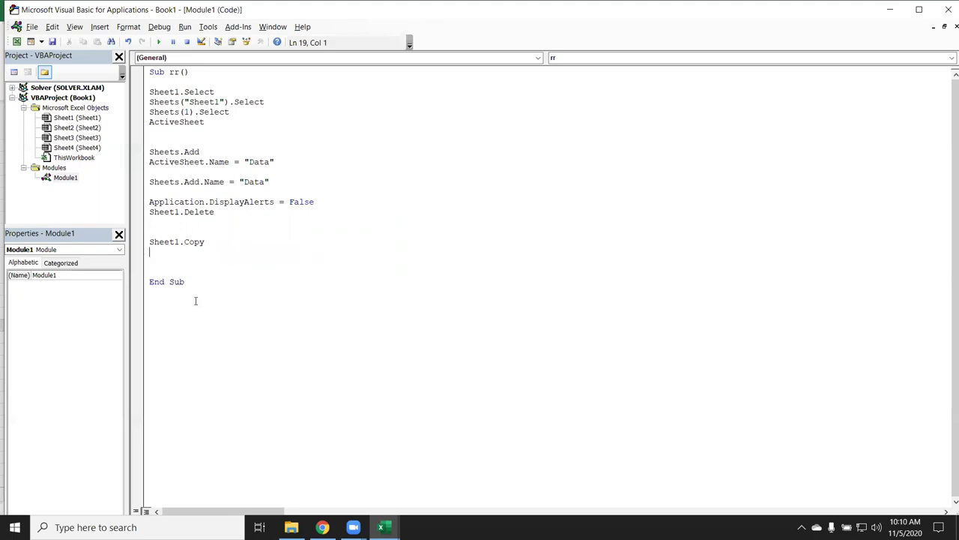
Step: Copy Sheet1 into a new workbook, then close Book2 without saving
key(alt+F11)
right_click(66, 493)
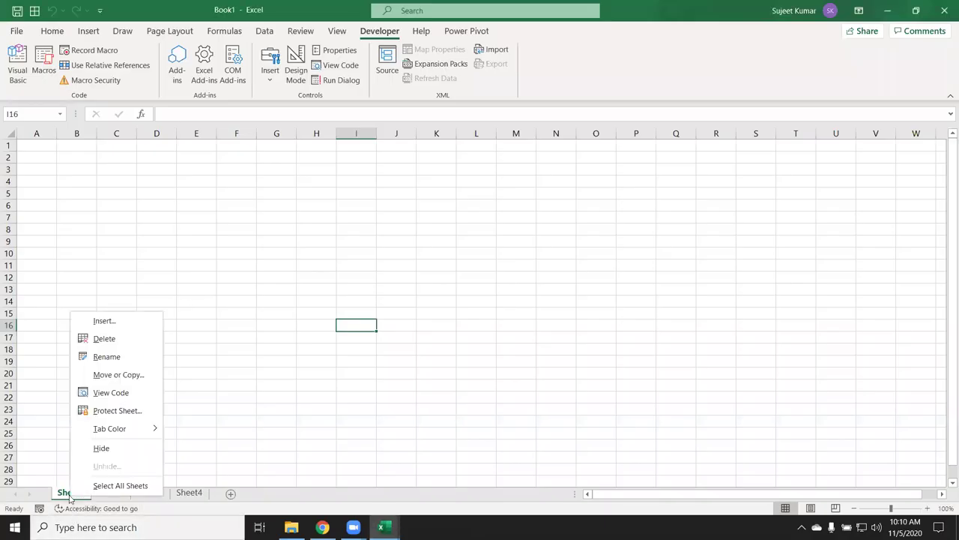
click(120, 374)
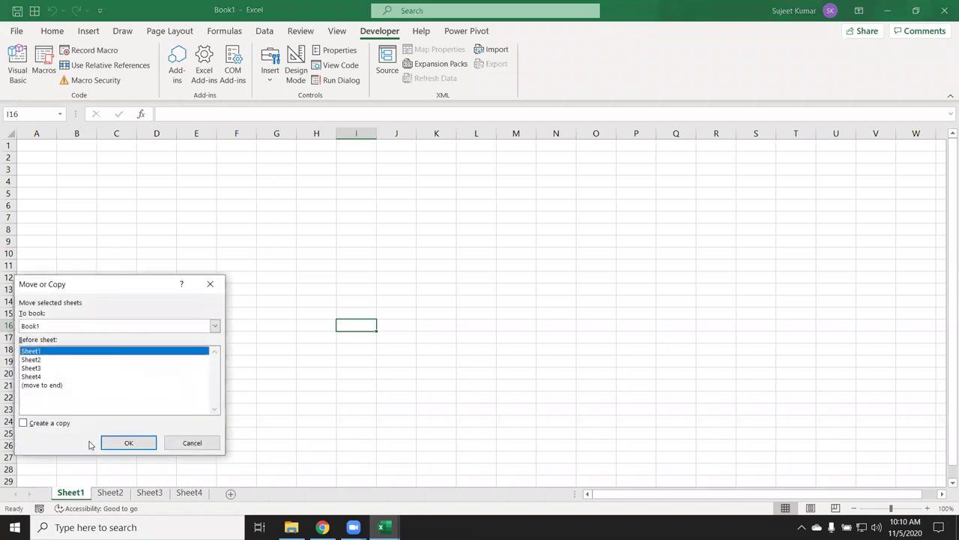
click(39, 424)
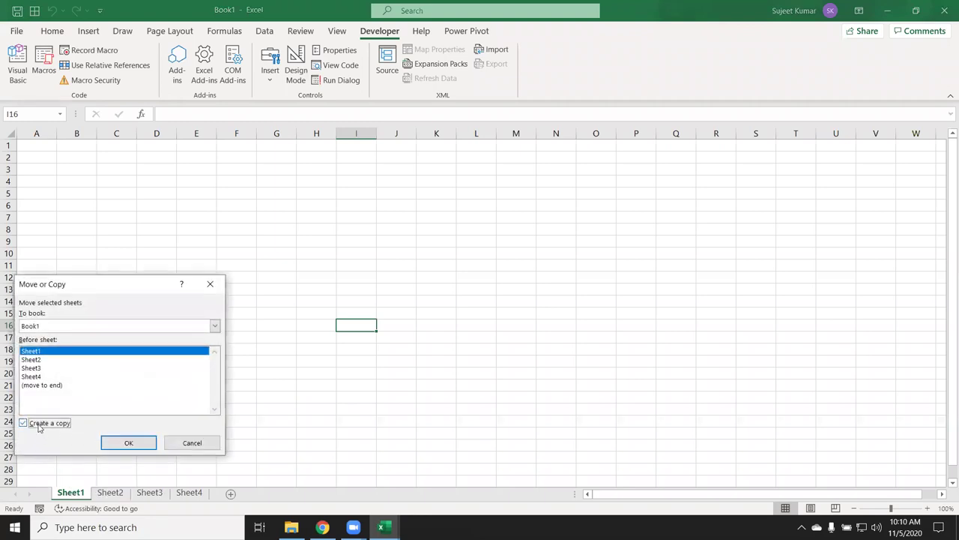
click(45, 330)
click(47, 343)
click(129, 443)
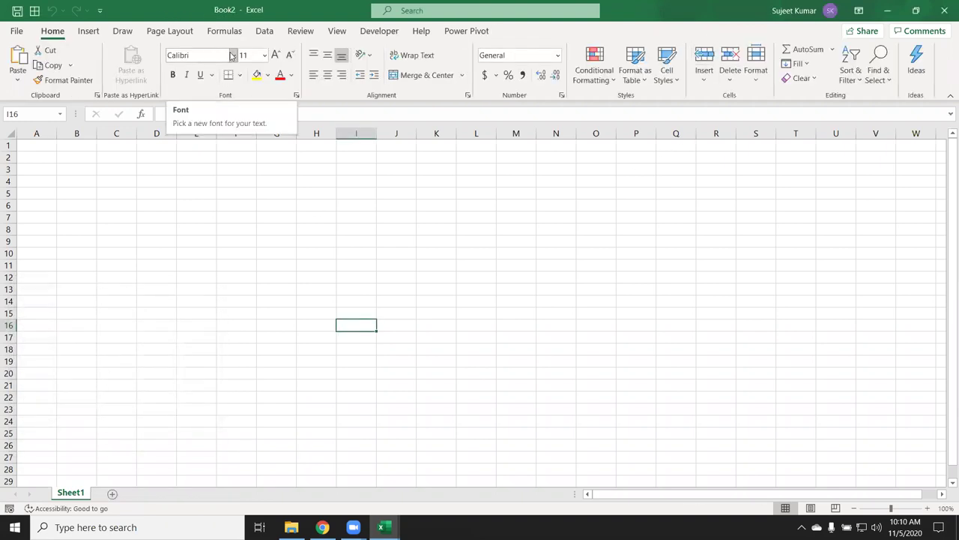
click(945, 11)
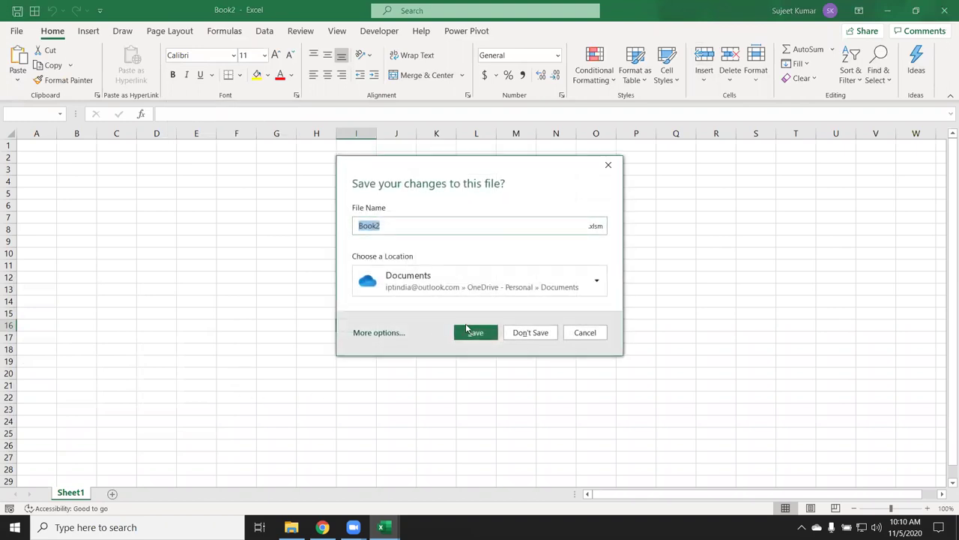
click(536, 331)
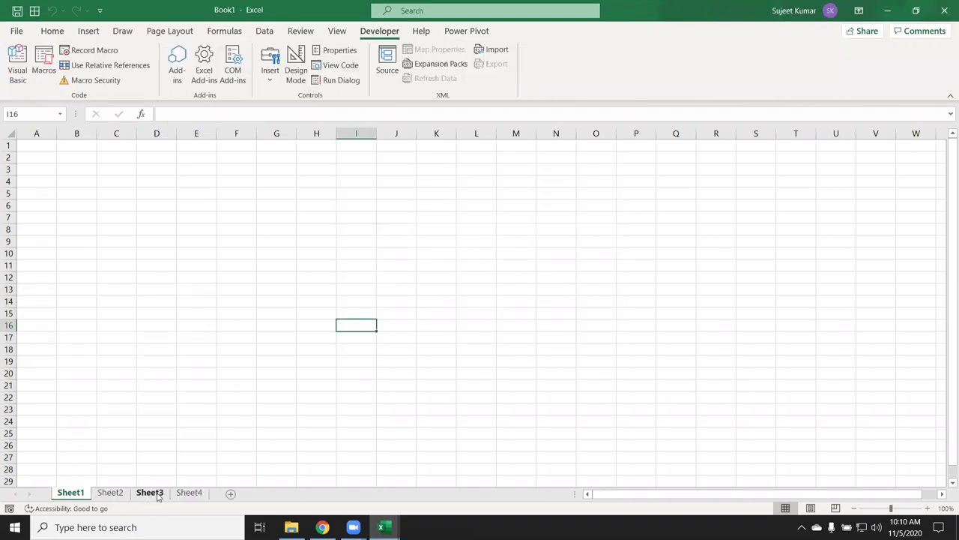
Step: Ctrl-drag Sheet1 to create Sheet1 (2), then delete that copy permanently
click(157, 495)
key(alt)
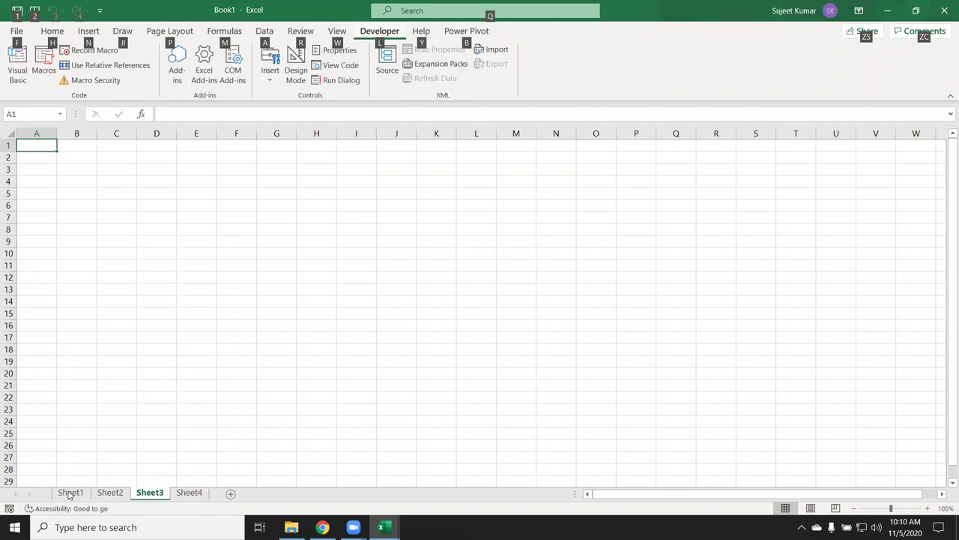
click(69, 493)
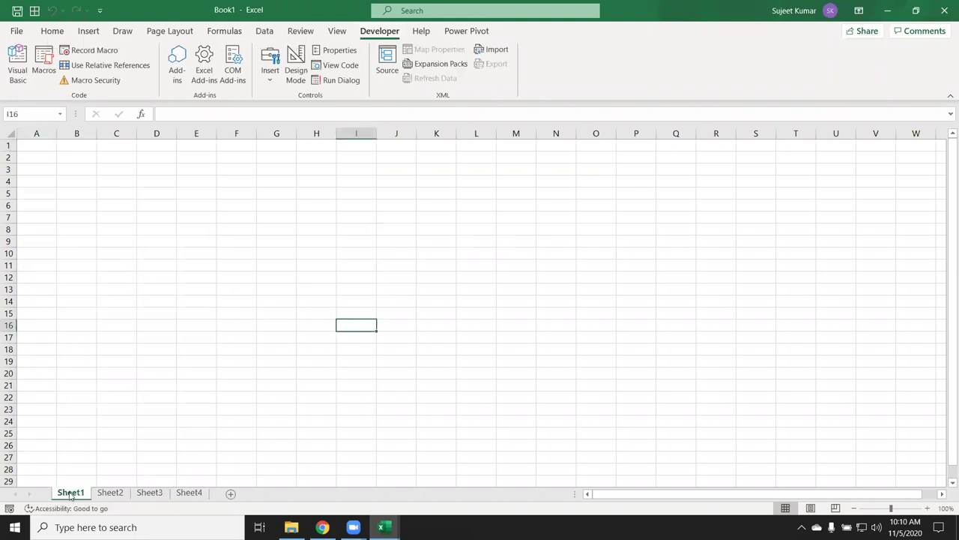
mouse_move(70, 494)
mouse_down()
mouse_move(117, 492)
mouse_move(201, 461)
mouse_move(223, 485)
mouse_up()
right_click(214, 492)
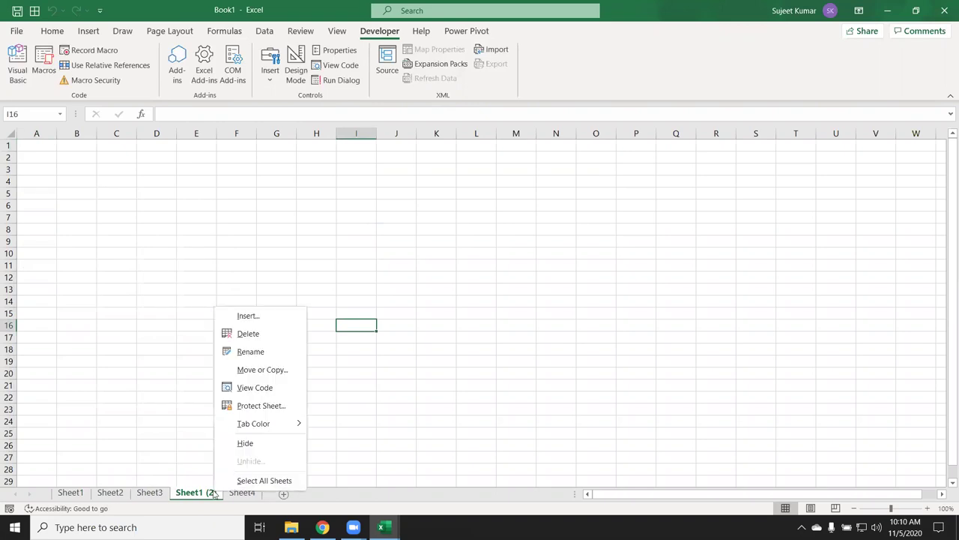
click(238, 334)
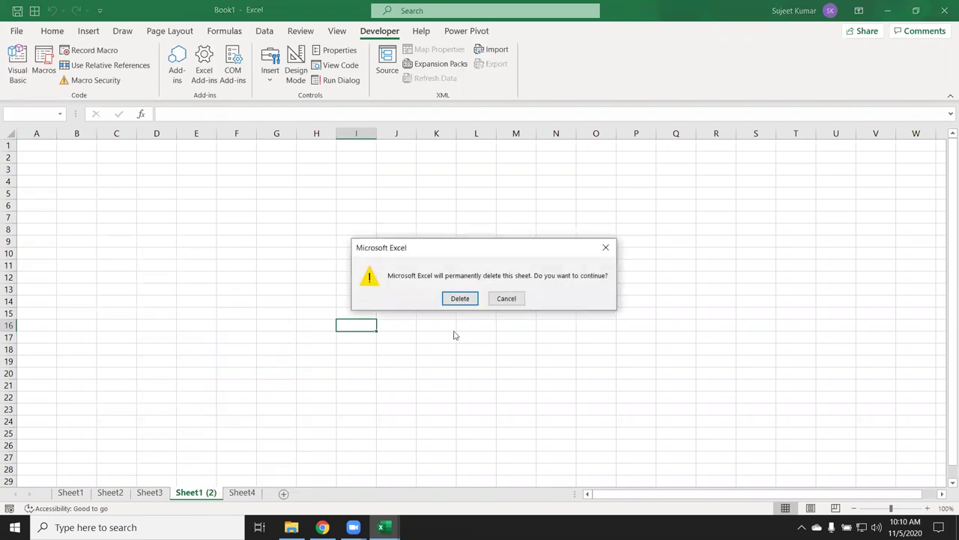
click(463, 300)
Step: Add the line Sheet1.Copy , Sheets("Sheet3") to the rr macro
key(alt+F11)
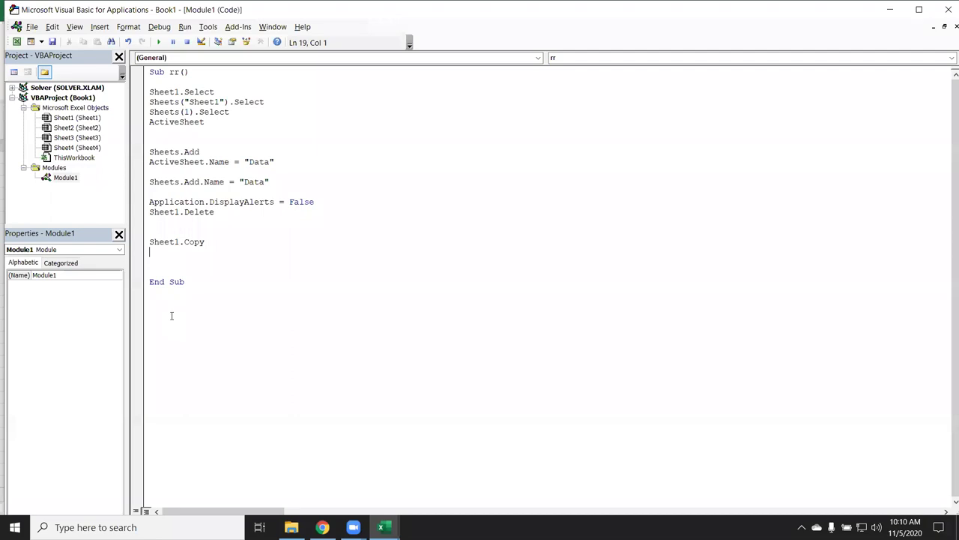
text(sheet)
text(1.co)
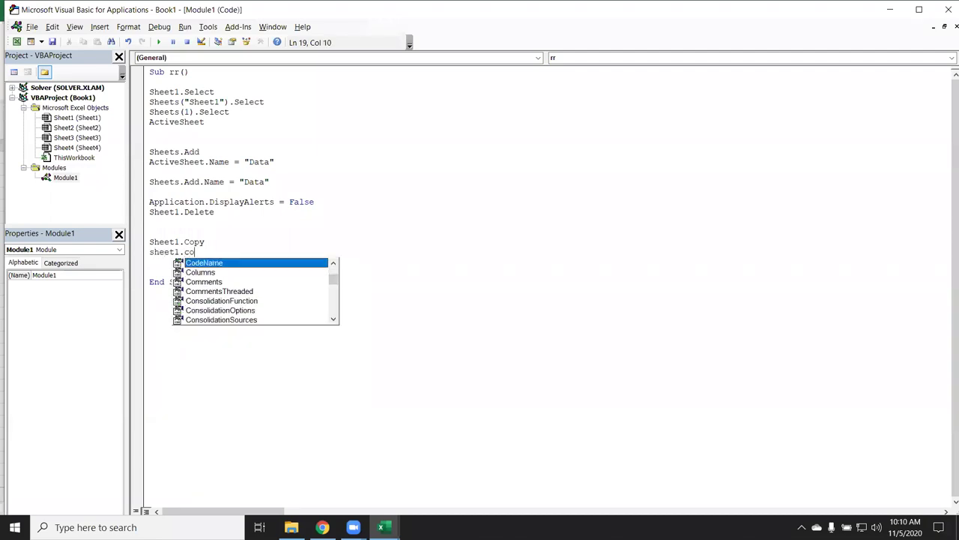
text(py)
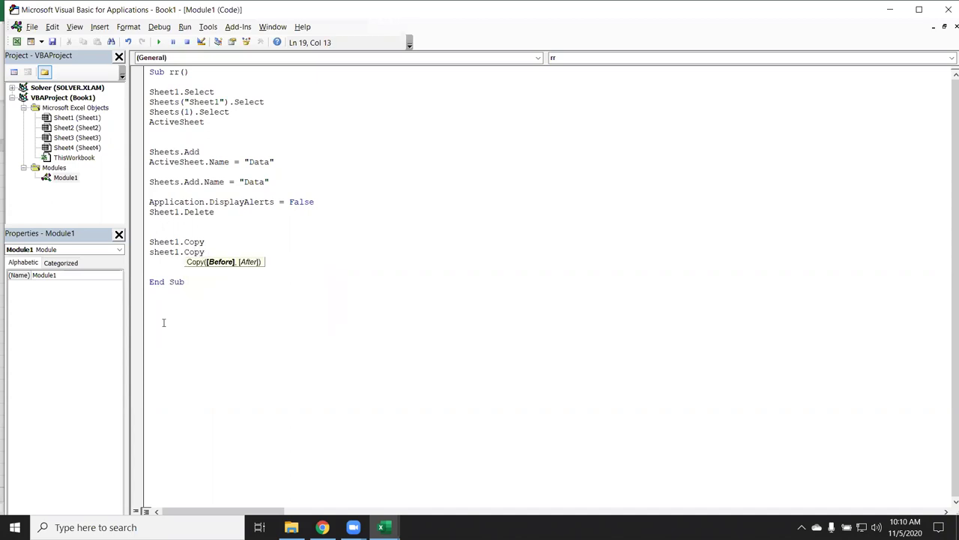
text( , sheets("Sheet3"))
click(215, 357)
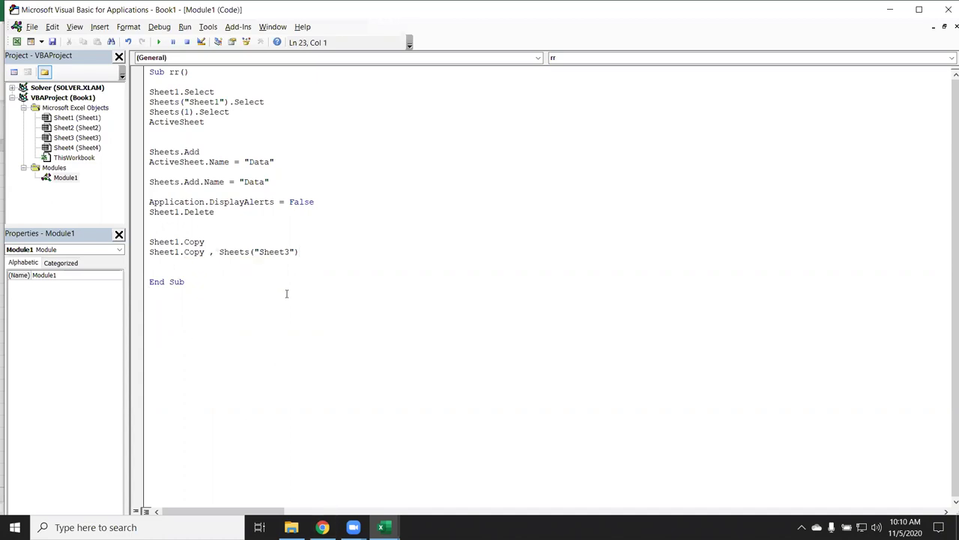
Step: Create a new workbook Book3 with Sheet1, Sheet2 and Sheet3, then return to the VBA editor
click(336, 490)
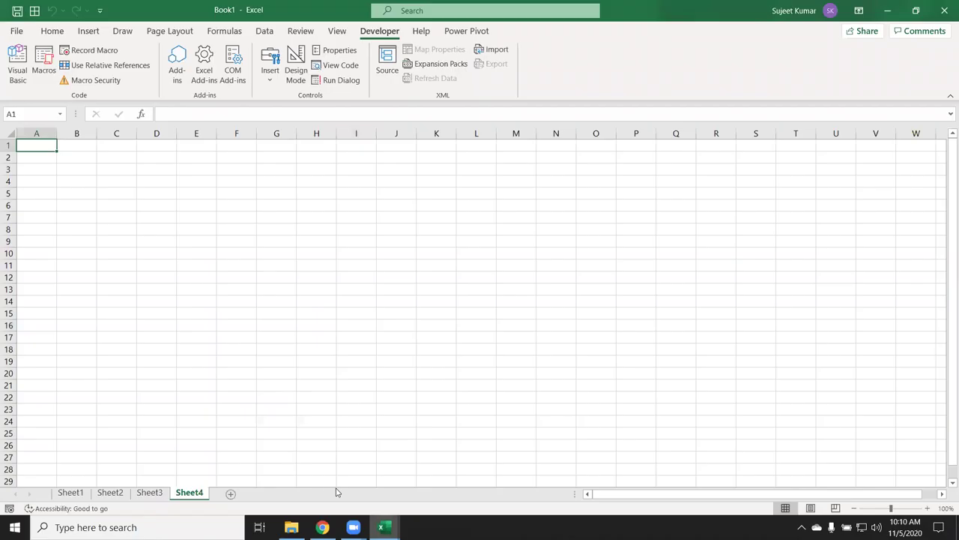
key(ctrl+n)
click(113, 494)
click(153, 495)
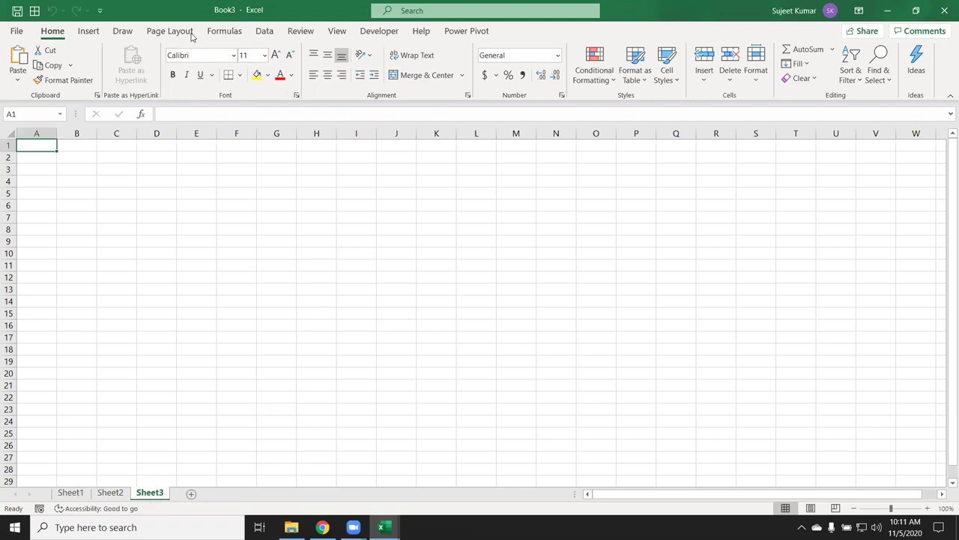
drag(286, 238, 283, 228)
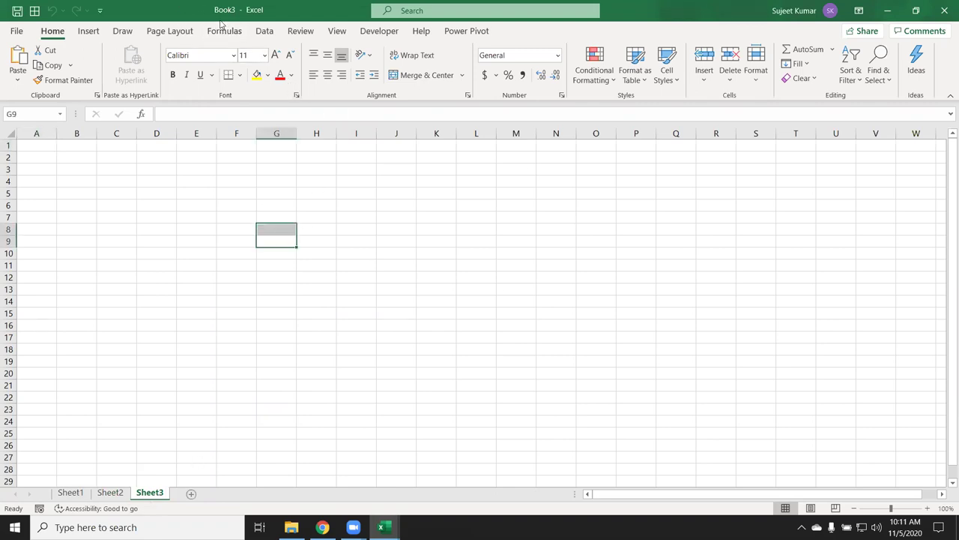
key(alt+Tab)
key(alt+Tab)
key(alt+Tab)
Step: Change the copy target to Workbooks("Book3.xlsm").Sheets(Sheets.Count)
click(219, 252)
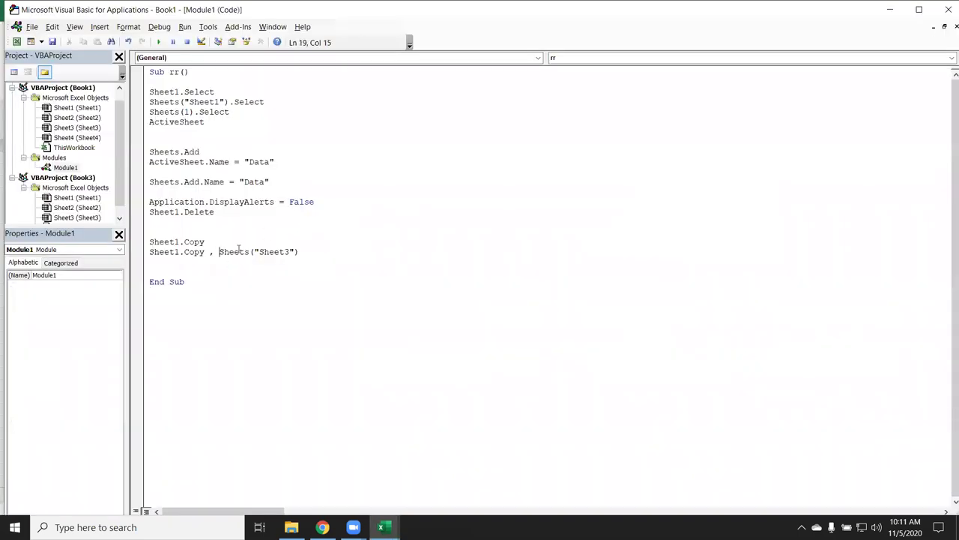
text(work)
text(books("Book3.xlsm")
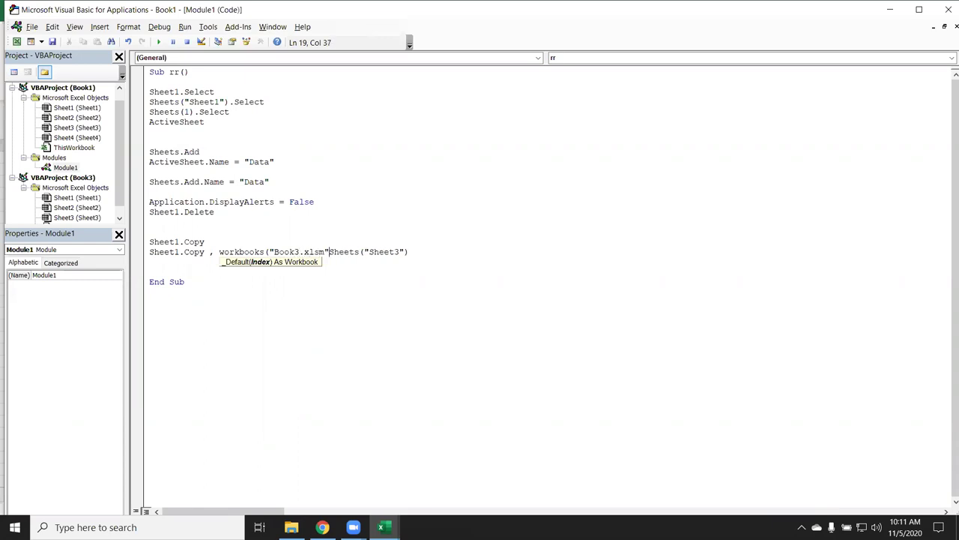
text().)
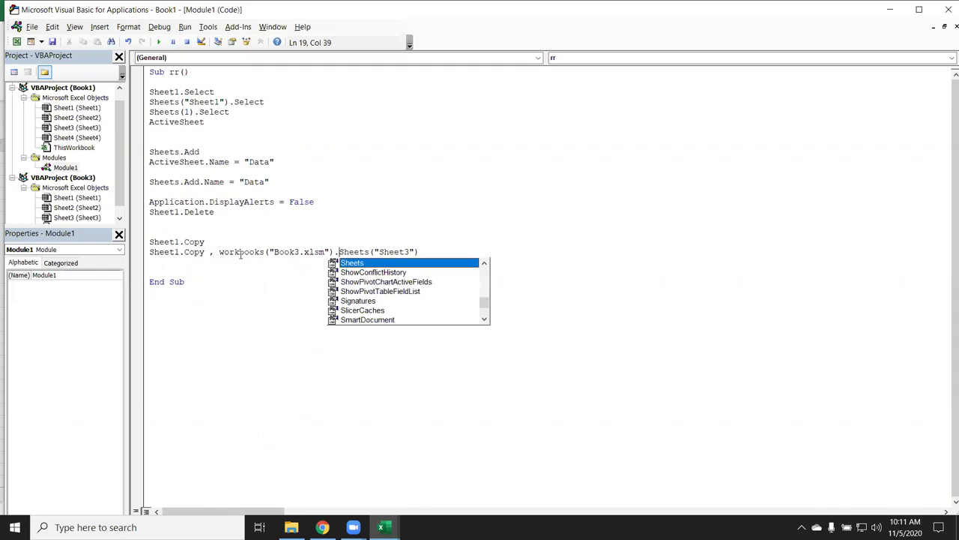
click(268, 280)
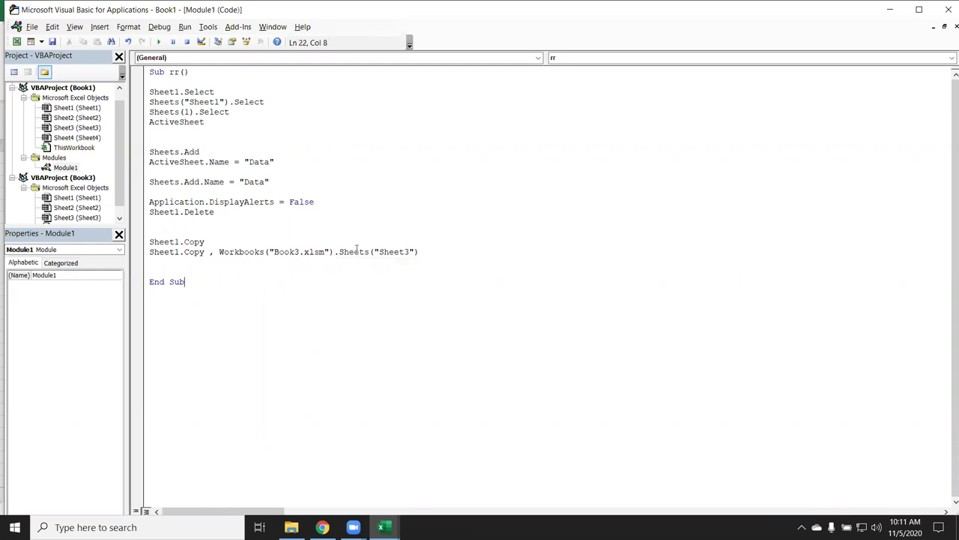
drag(373, 252, 417, 252)
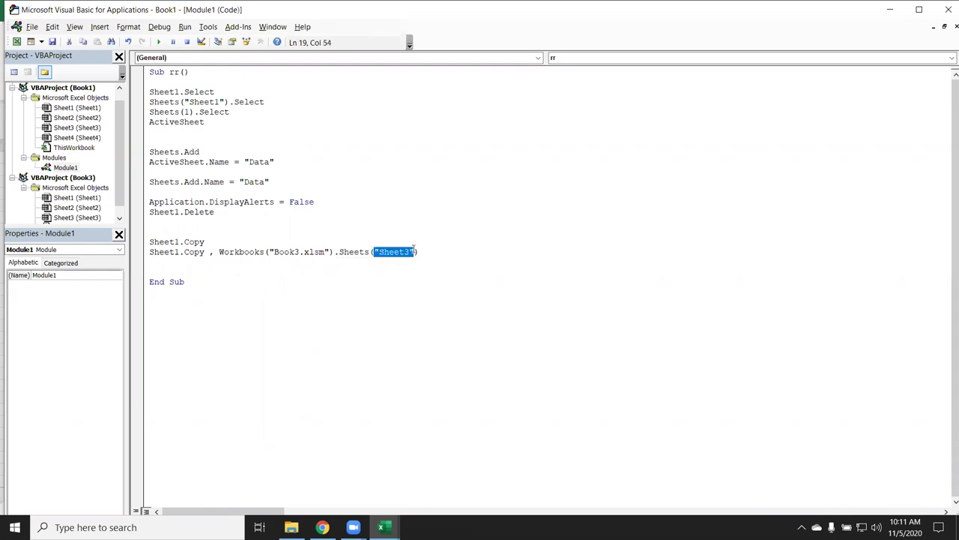
text(sheets)
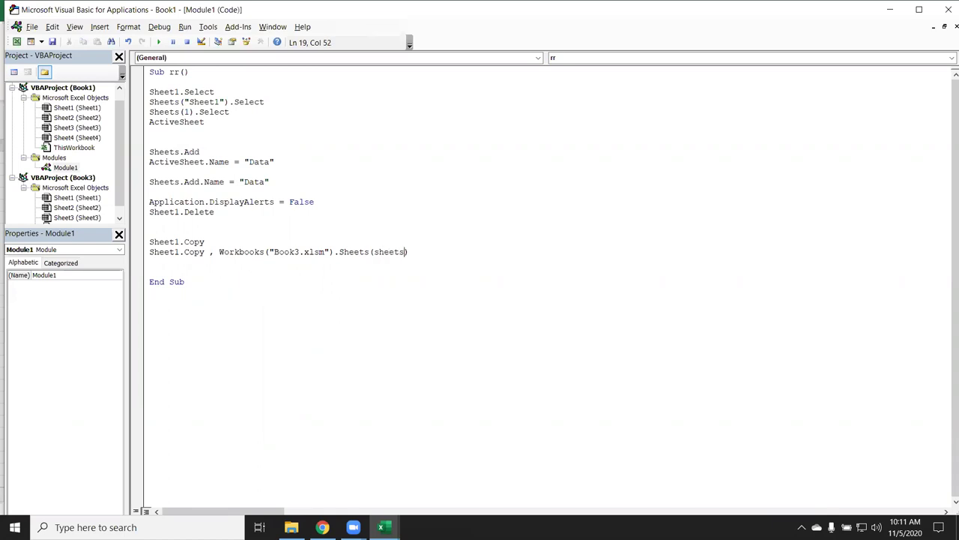
text(.cou)
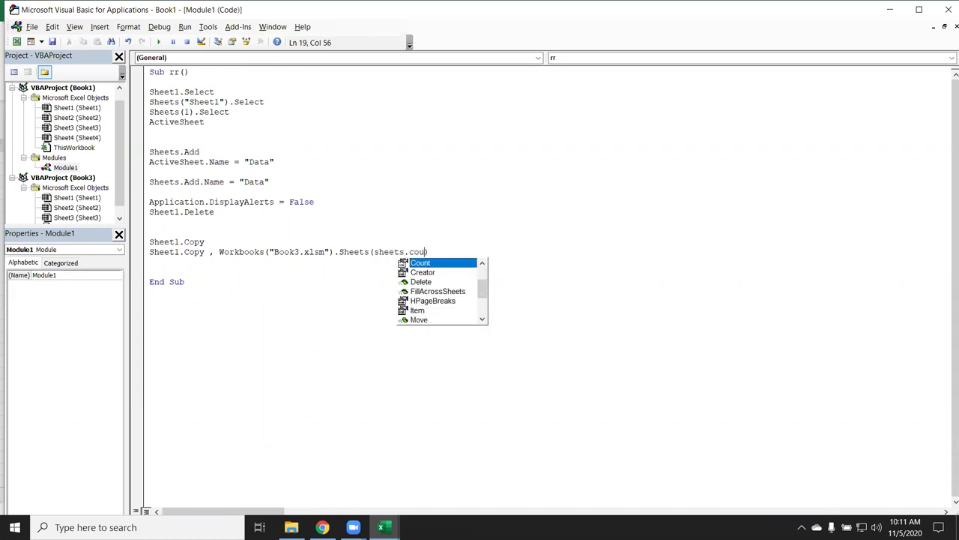
key(Tab)
key(Down)
click(347, 289)
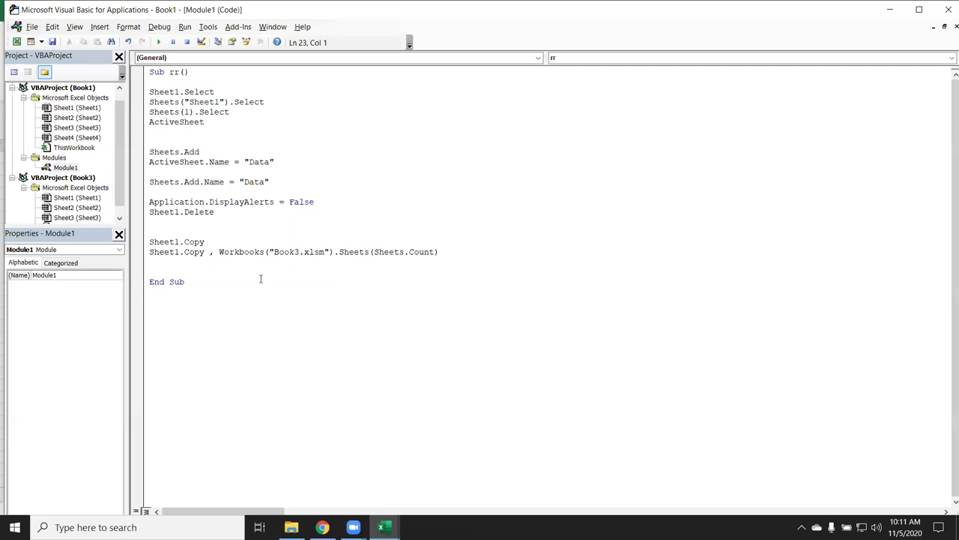
drag(335, 252, 375, 258)
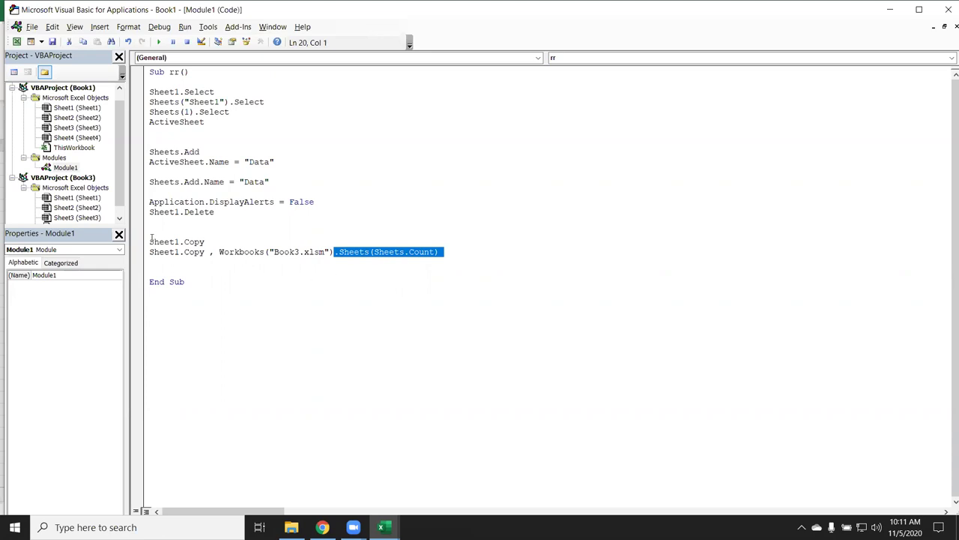
Step: Duplicate the two Sheet1.Copy lines below and change Copy to Move in both
drag(151, 238, 157, 263)
key(ctrl+c)
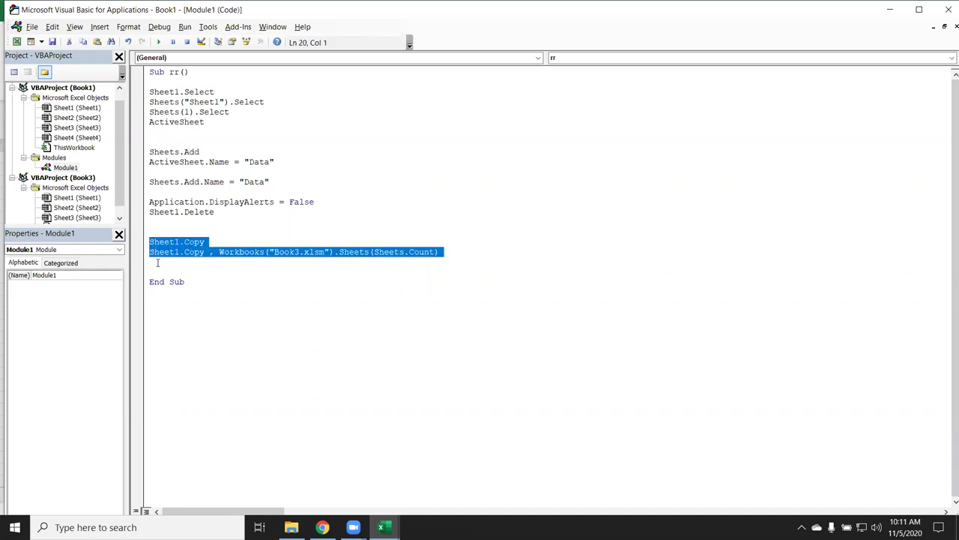
click(158, 263)
key(Return)
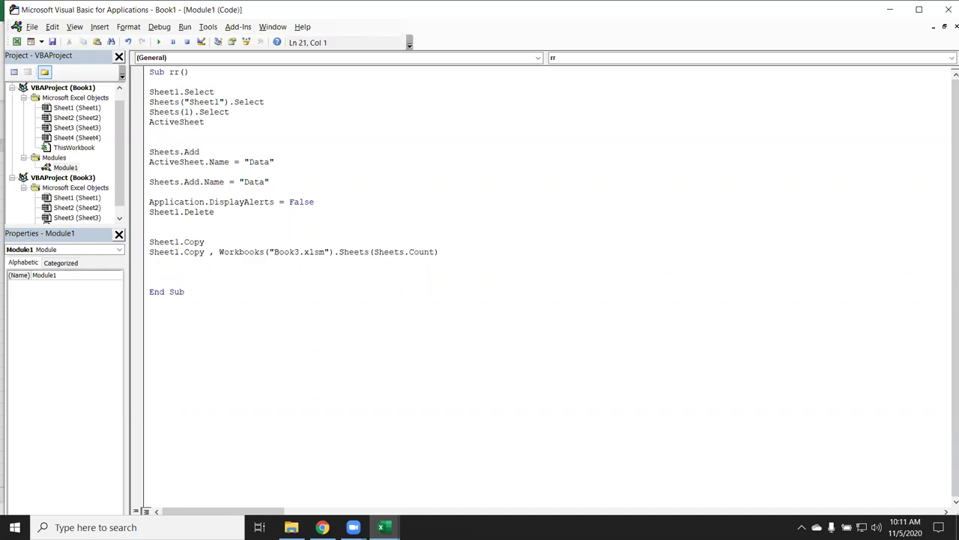
key(ctrl+v)
double_click(198, 273)
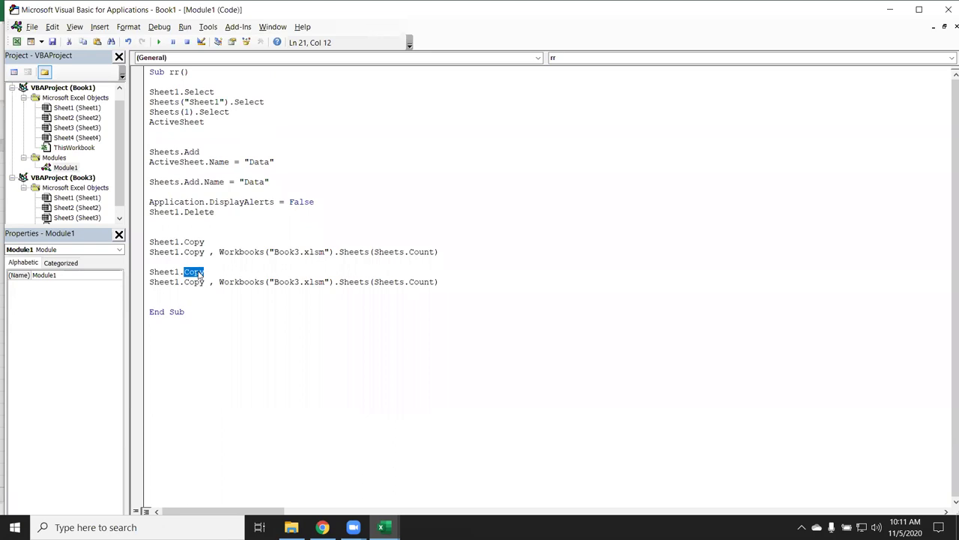
text(move)
double_click(193, 282)
text(mobe)
key(BackSpace)
key(BackSpace)
text(ve)
click(222, 305)
Step: Edit the workbook name in the target reference to Book3
double_click(297, 252)
text(Book3)
double_click(396, 255)
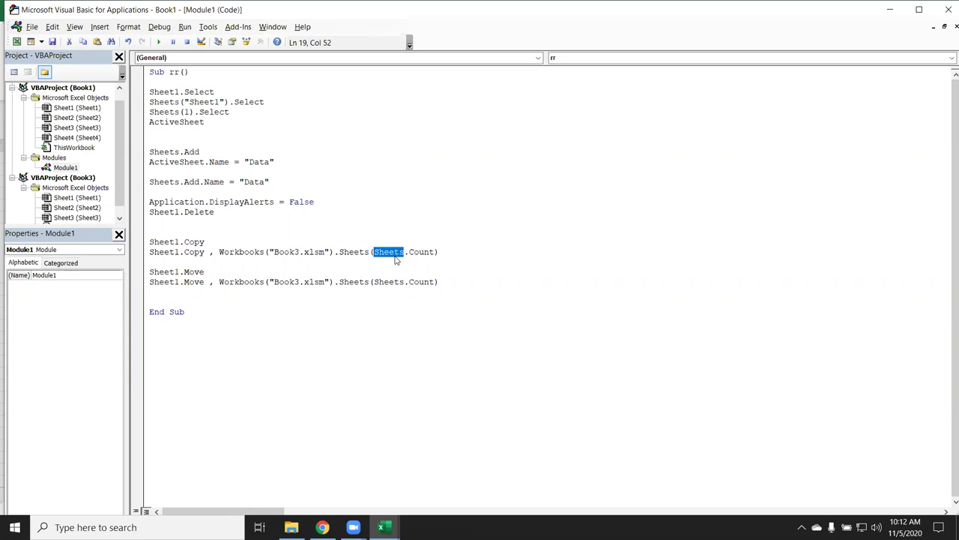
Step: Change Sheet1's copy destination in Book3.xlsm from Sheets.Count to Sheets("Sheet3")
click(357, 252)
key(alt+F11)
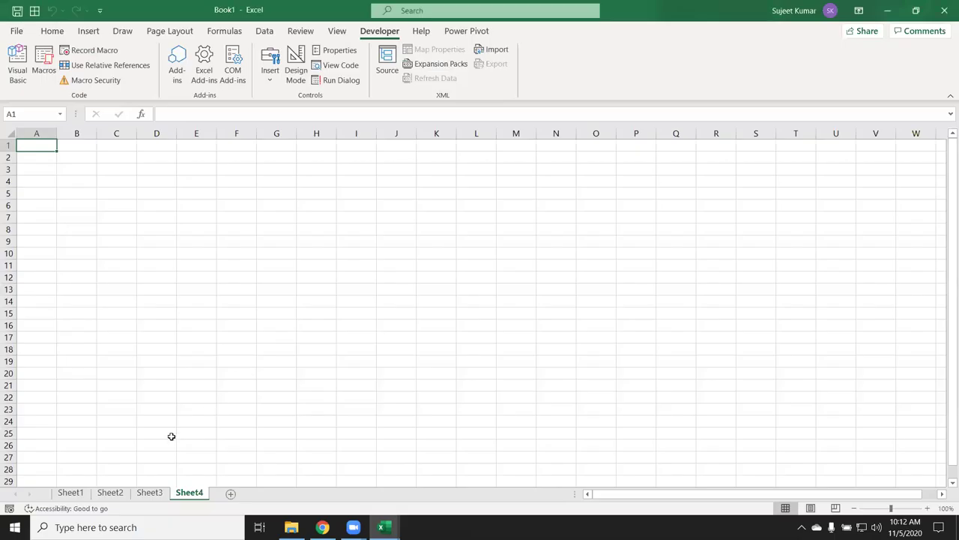
click(110, 492)
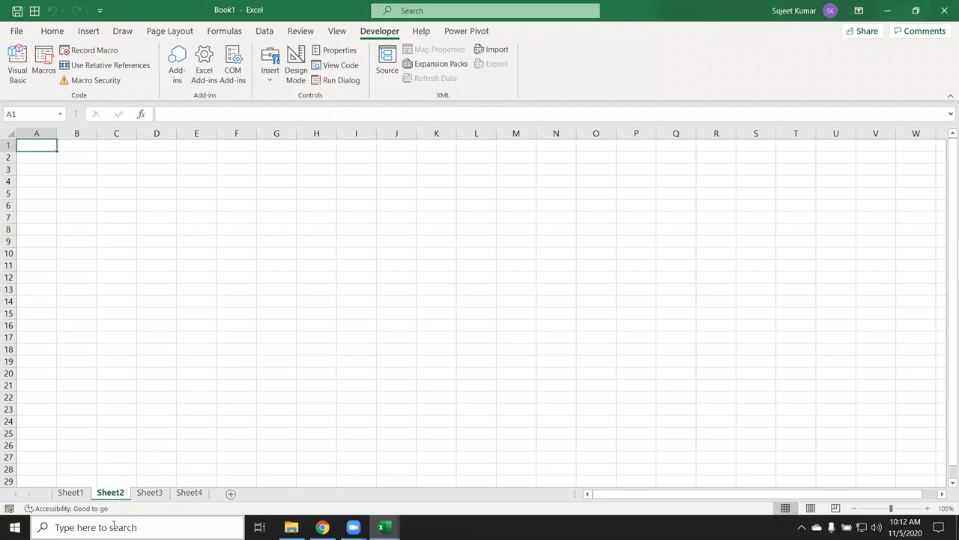
key(alt+F11)
drag(373, 252, 438, 252)
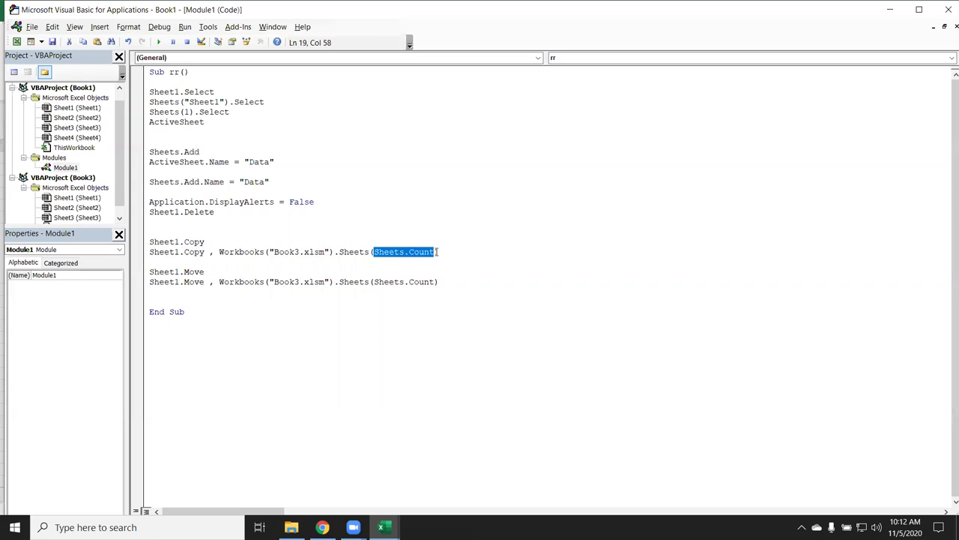
text("Sheet3)
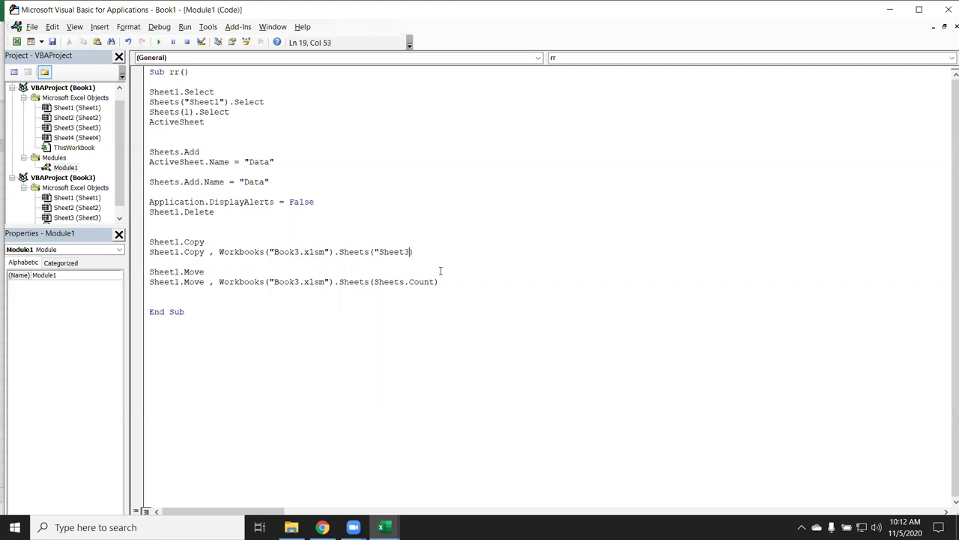
text(")
Step: Insert a blank line after the move code for the next statement
click(436, 315)
click(204, 296)
key(Return)
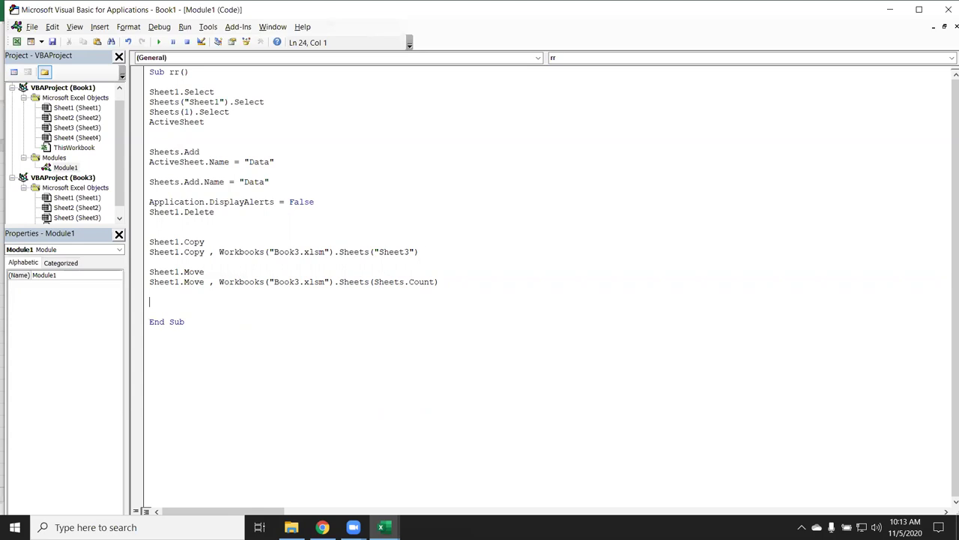
Step: Add the line Sheet1.Visible = xlSheetHidden to macro rr, then go back to Excel
text(sheet)
text(1.)
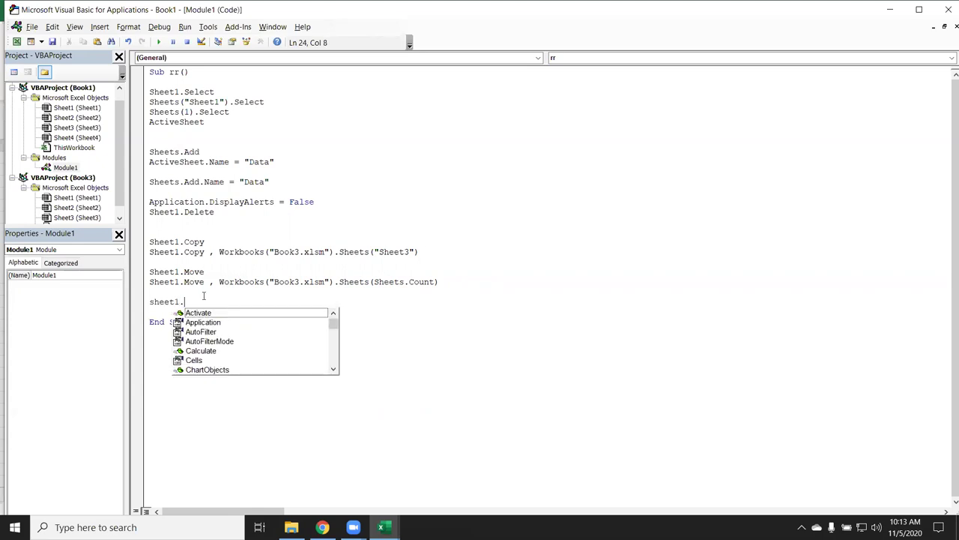
text(v)
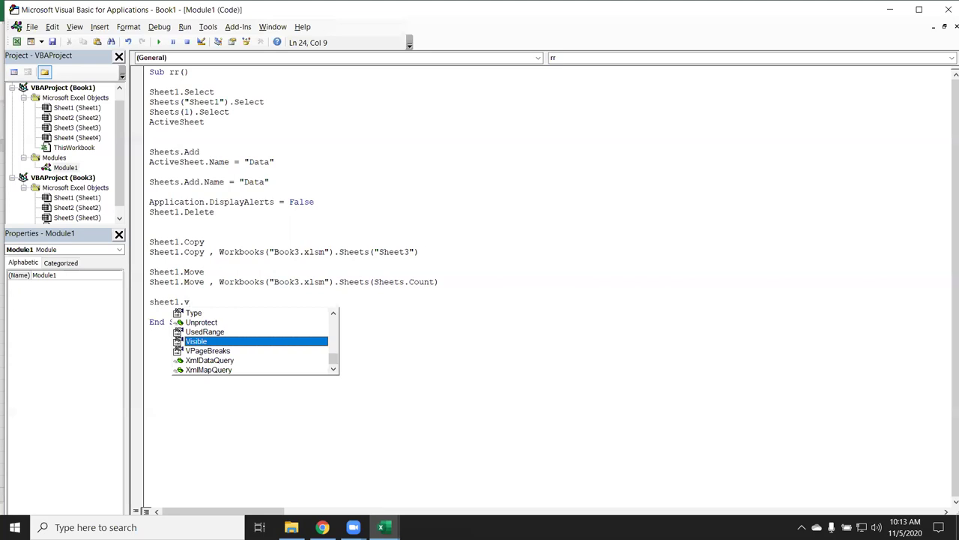
key(Tab)
text(=)
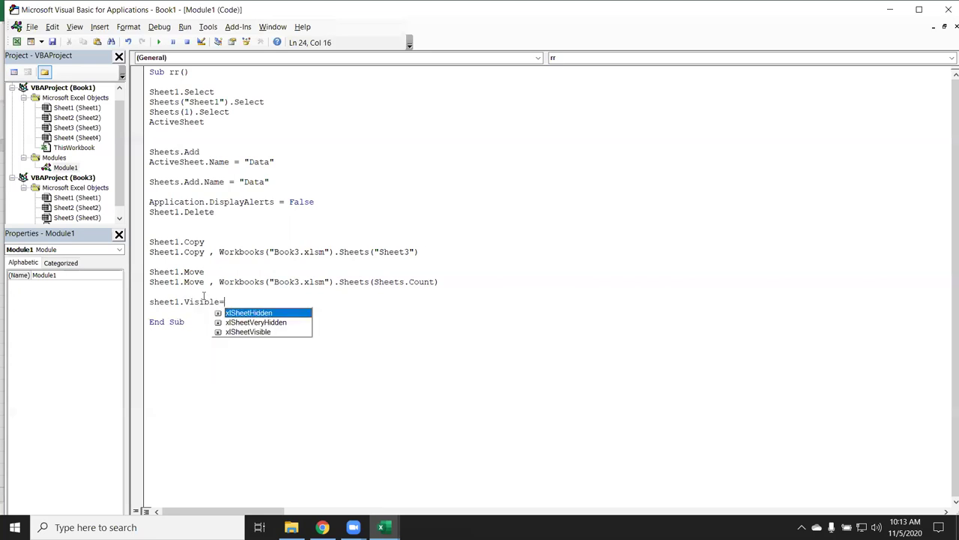
key(Tab)
key(Down)
key(alt+F11)
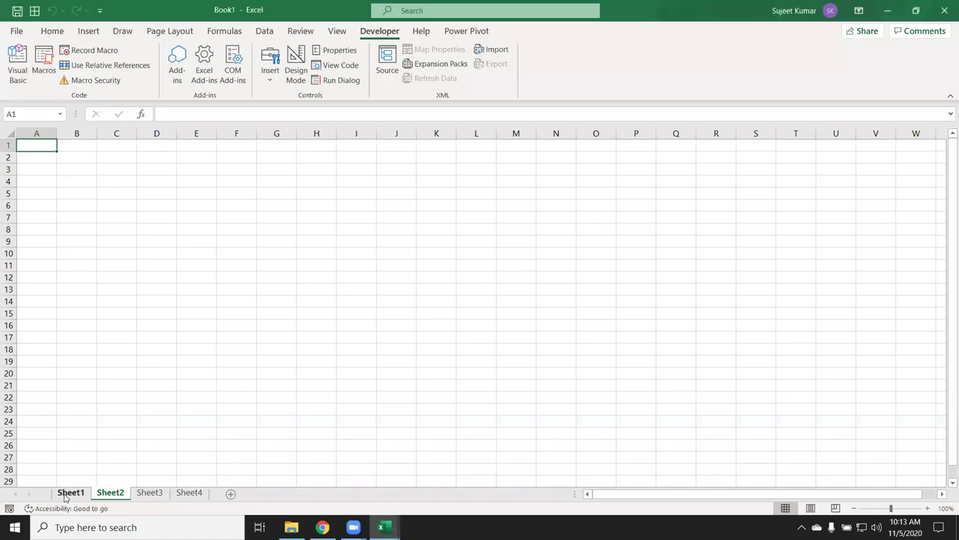
Step: Hide Sheet1 from its tab menu, then unhide it from the Unhide list
right_click(65, 498)
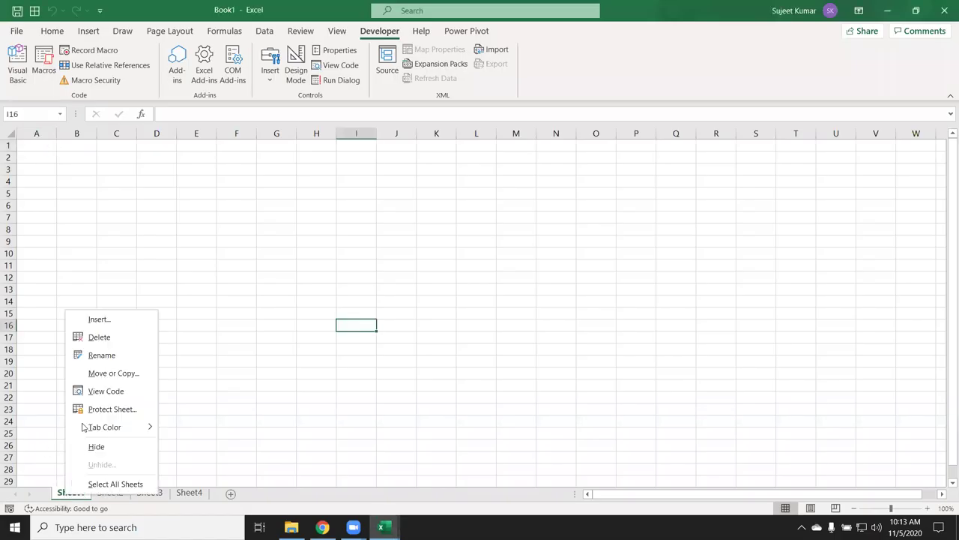
click(120, 448)
click(230, 421)
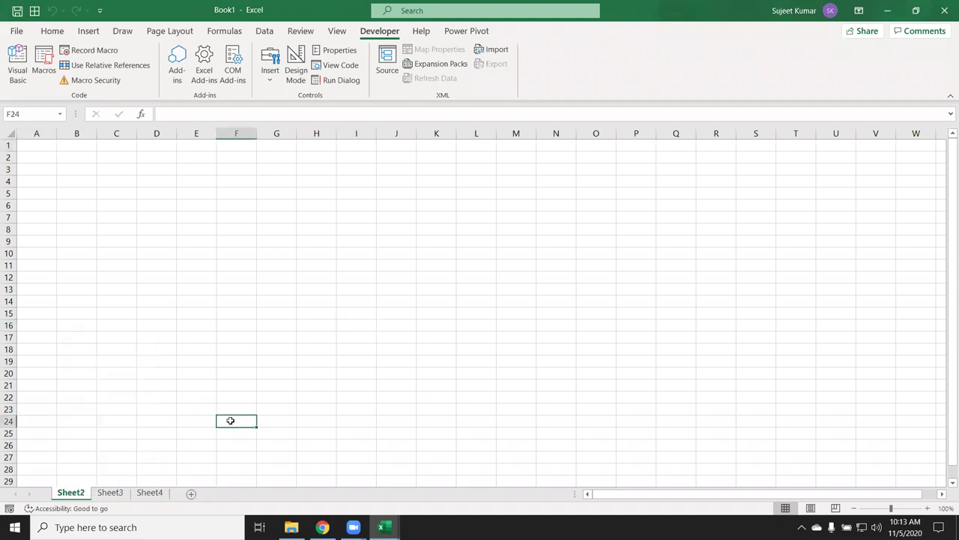
right_click(64, 494)
click(98, 462)
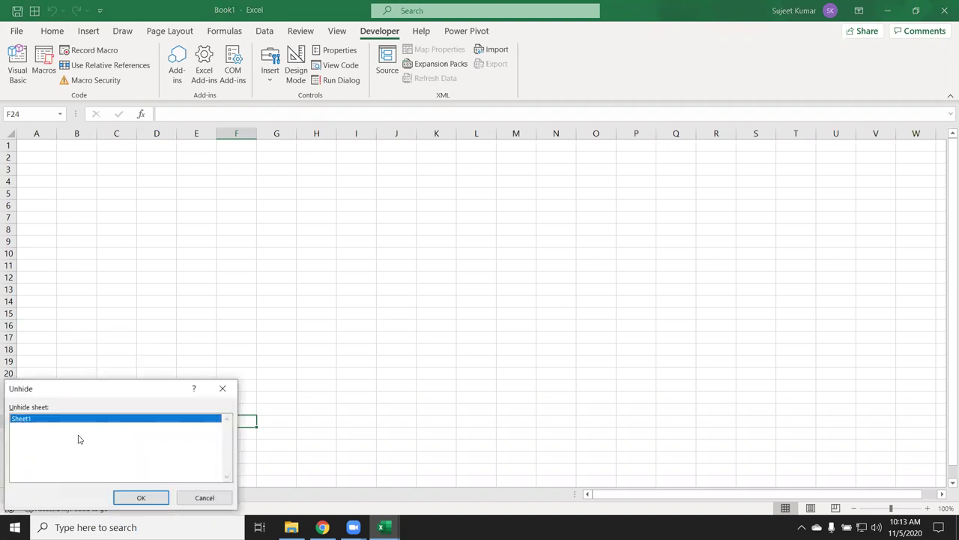
click(139, 497)
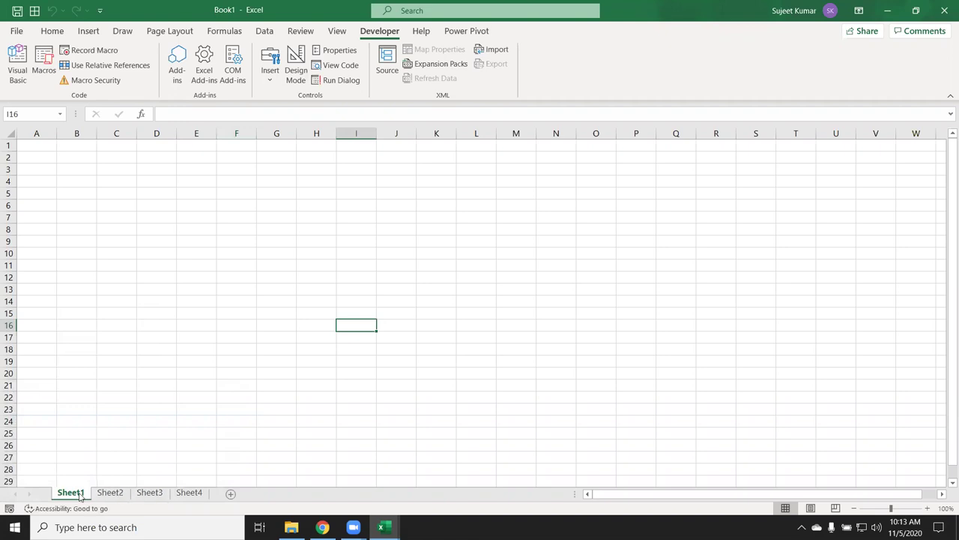
key(alt+F11)
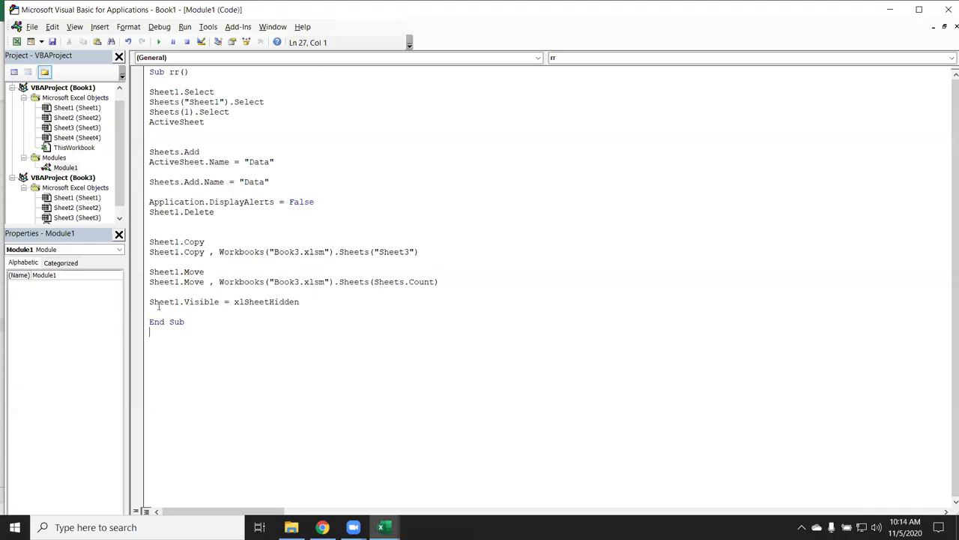
Step: Highlight the xlSheetHidden code, then hide and unhide Sheet1 again in the workbook
click(203, 304)
double_click(202, 304)
drag(229, 303, 305, 300)
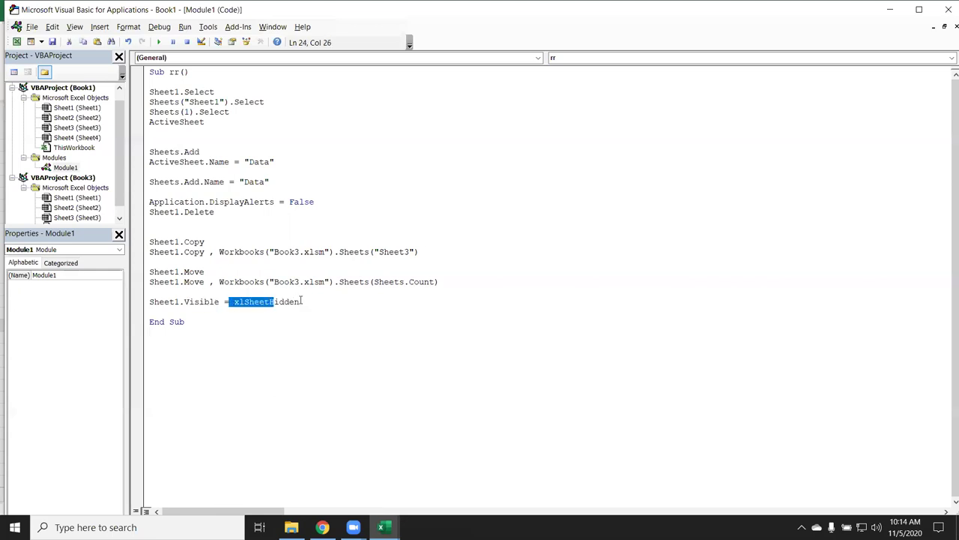
key(alt+F11)
right_click(71, 492)
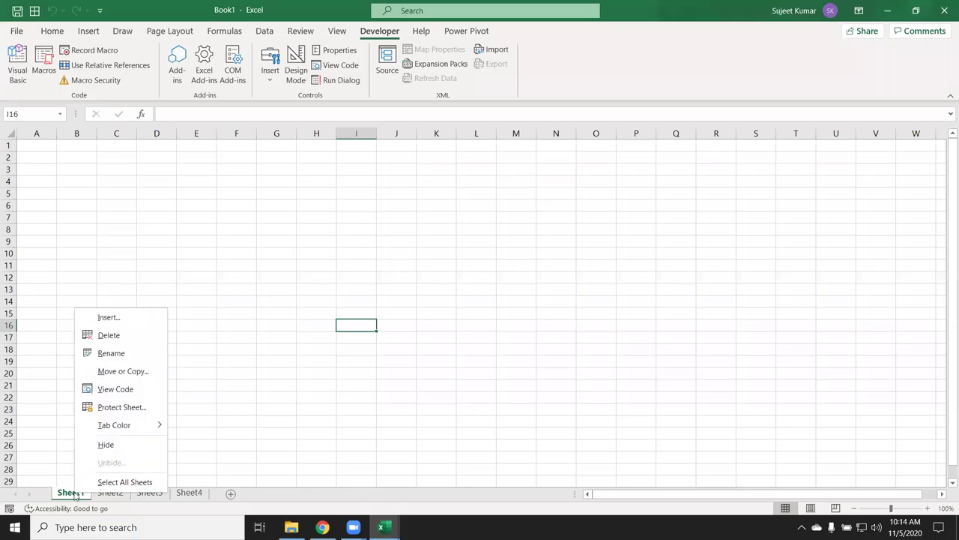
click(108, 445)
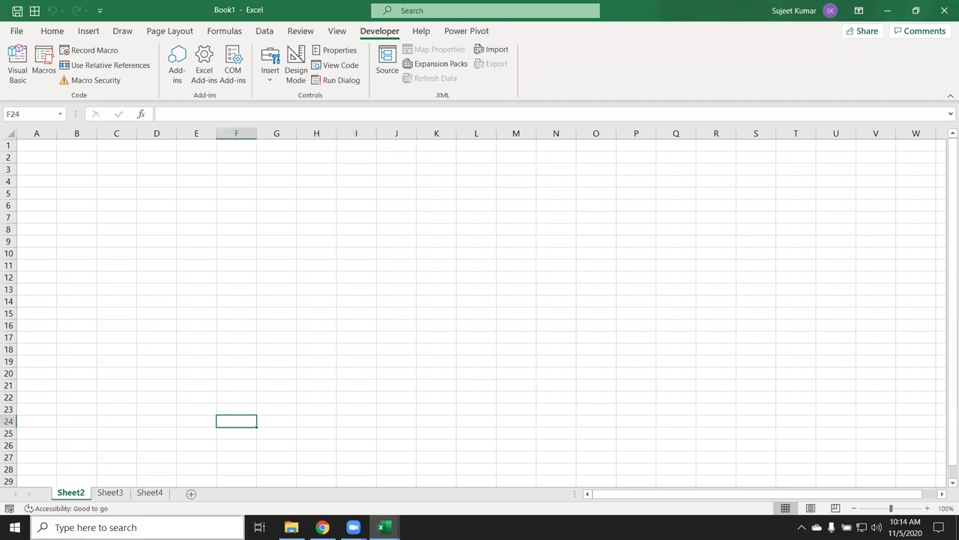
right_click(70, 499)
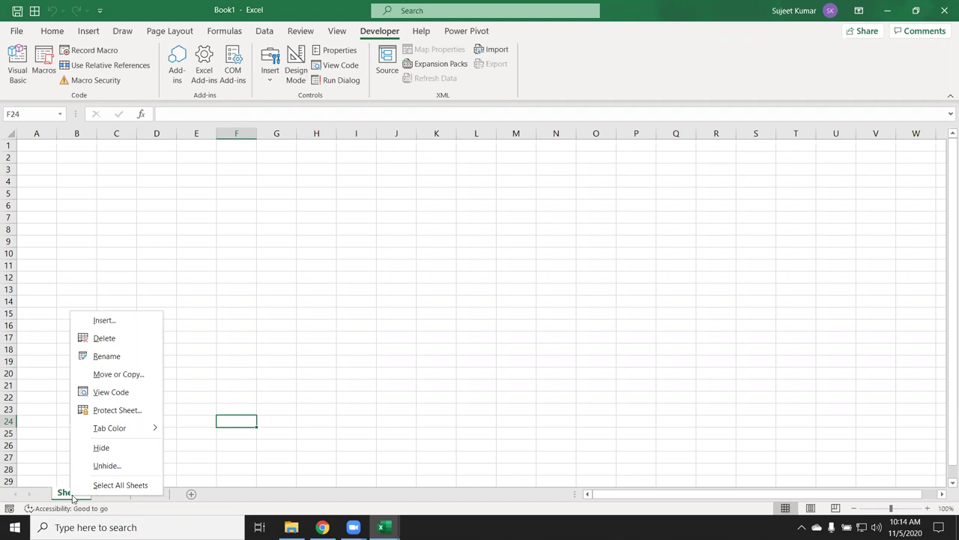
click(107, 465)
click(141, 497)
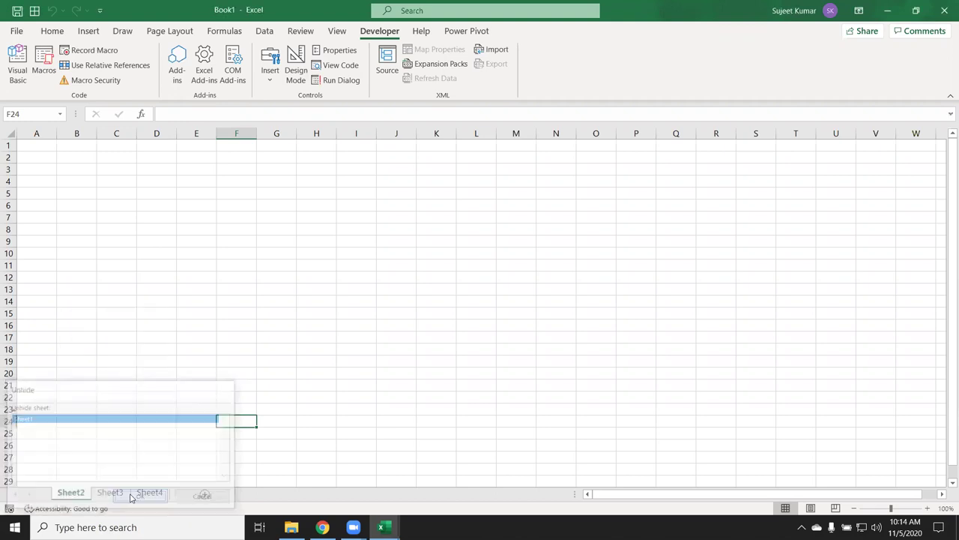
Step: Select the Sheet1 tab and dismiss its tab menu without choosing an option
click(120, 494)
click(78, 494)
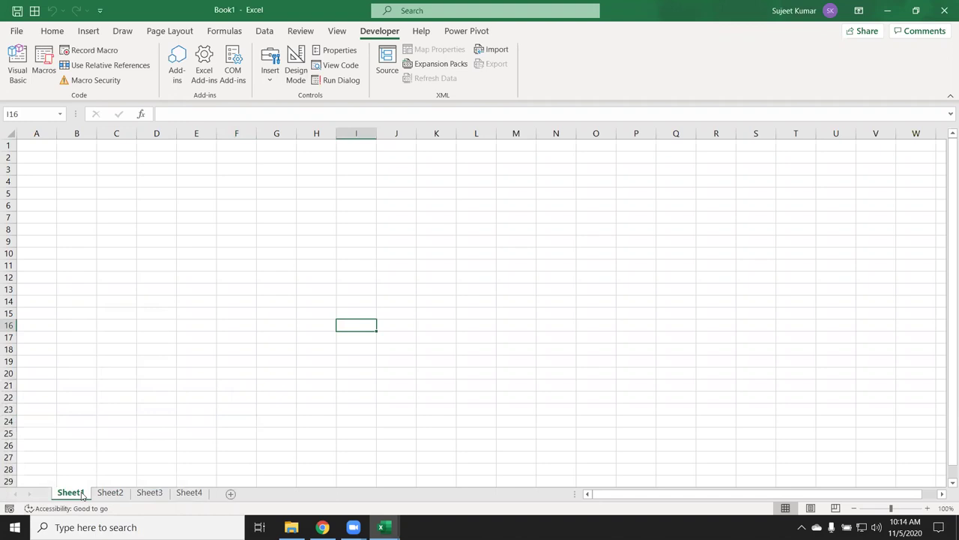
right_click(83, 494)
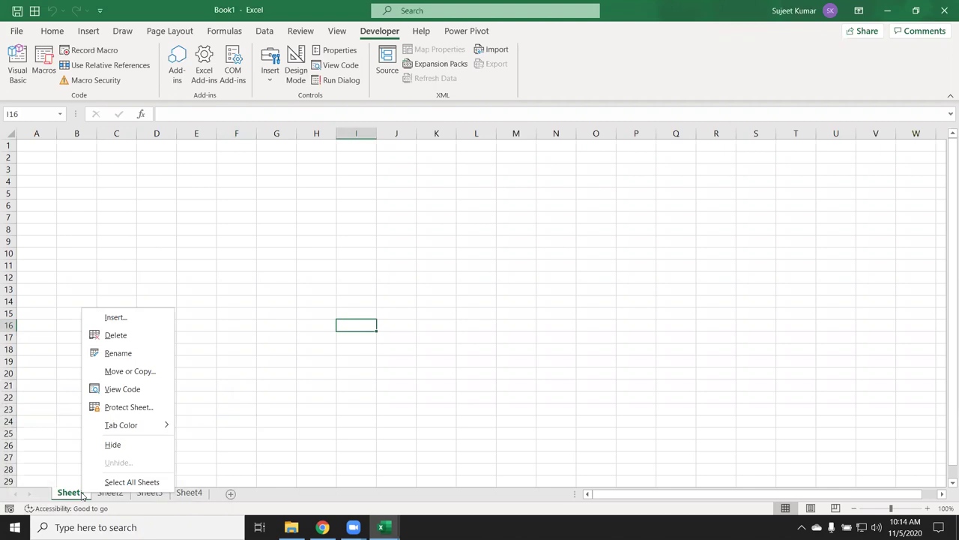
click(275, 301)
Step: Highlight the xlSheetHidden value and open a blank line below the hide line
key(alt+F11)
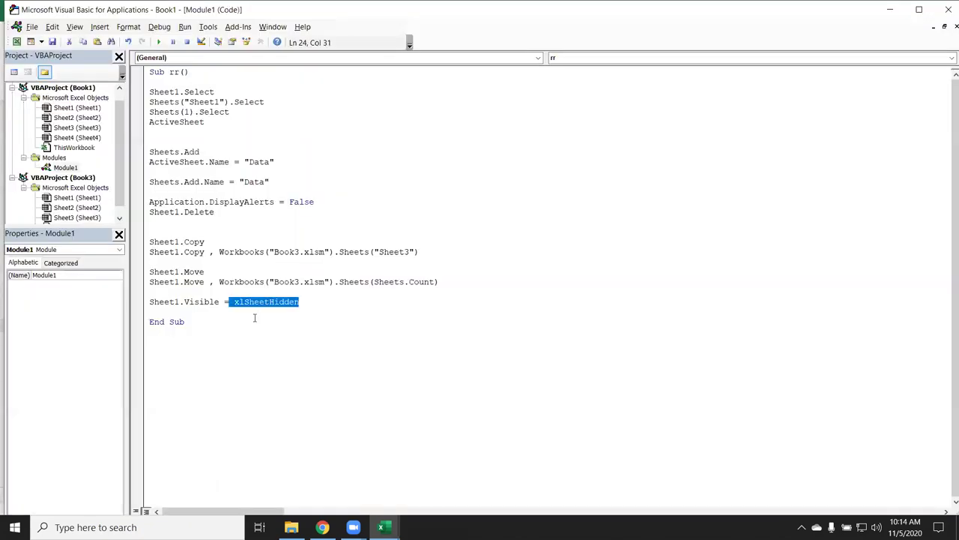
click(251, 314)
double_click(242, 302)
click(281, 321)
drag(230, 302, 349, 308)
key(Right)
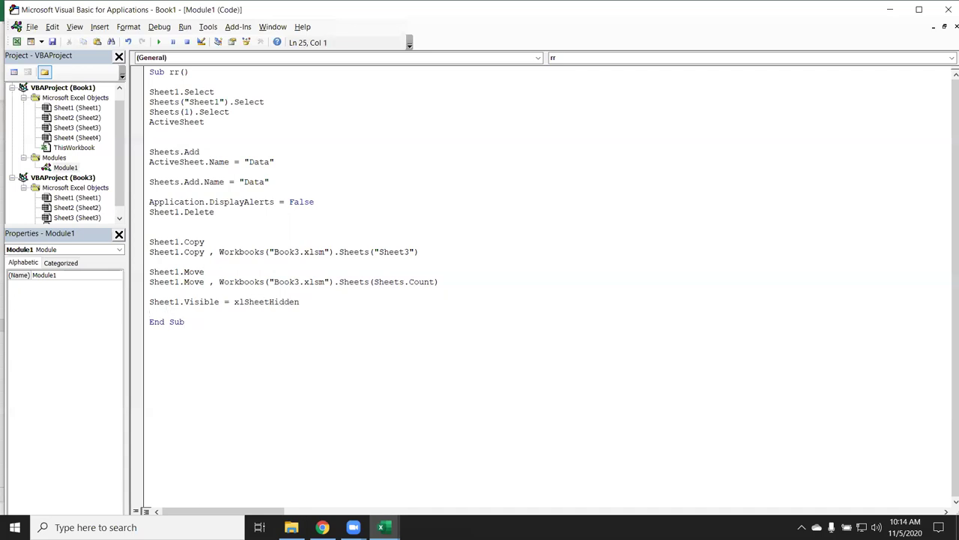
key(Return)
key(Up)
Step: Add the line Sheet1.Visible = xlSheetVeryHidden below the xlSheetHidden line
text(sheet)
text(1.)
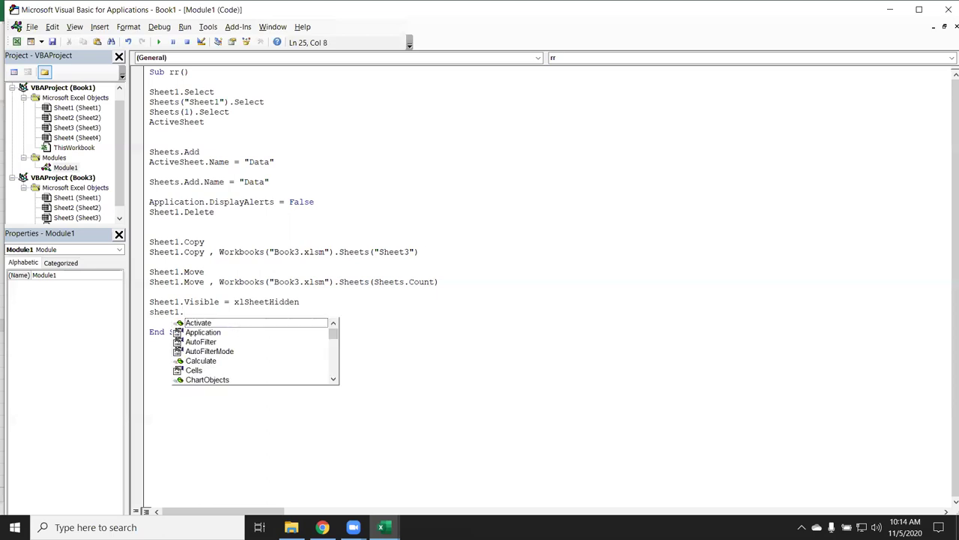
text(i)
key(BackSpace)
text(vi)
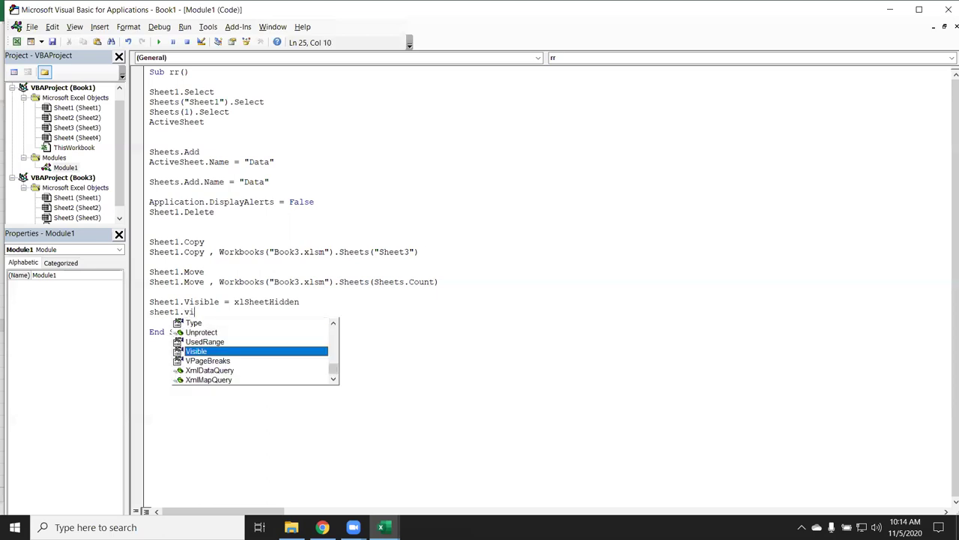
key(Tab)
text(=)
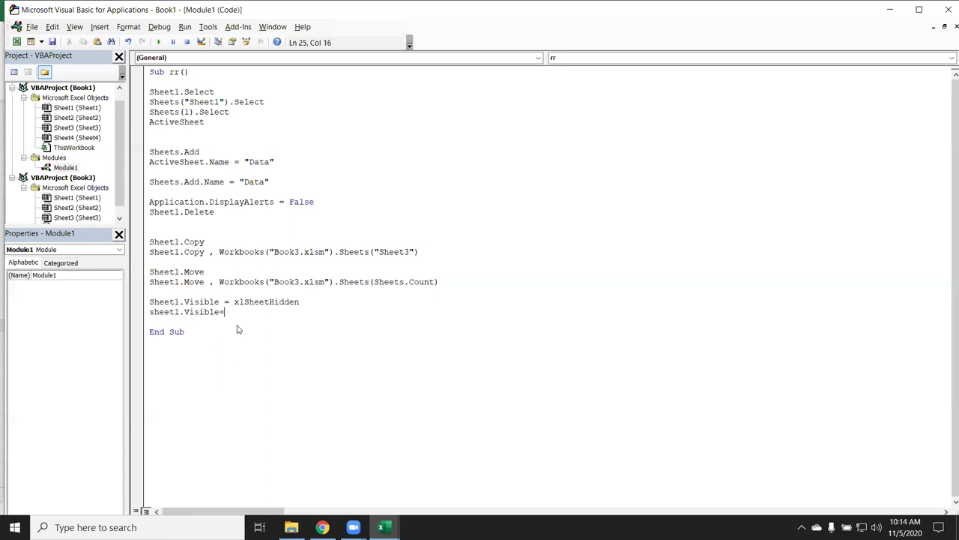
key(Down)
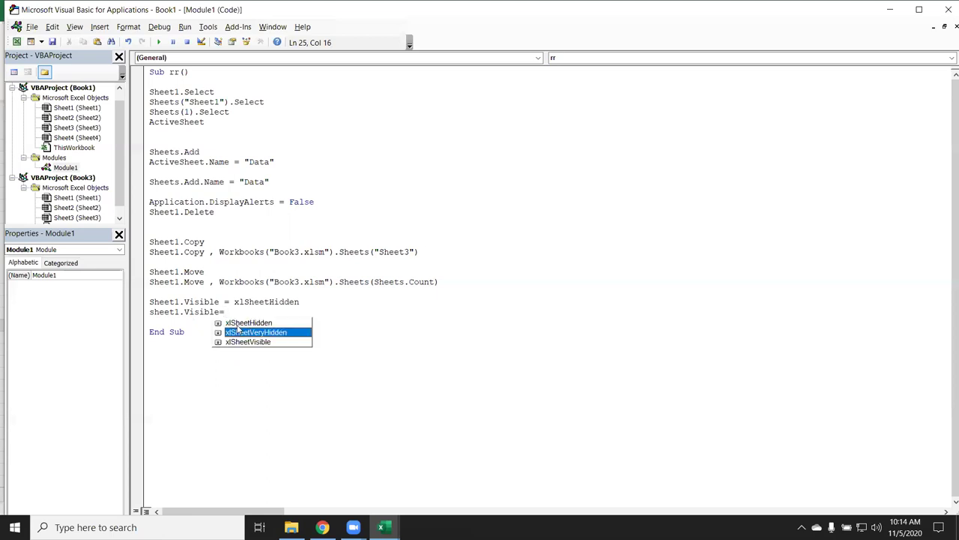
key(Tab)
click(237, 325)
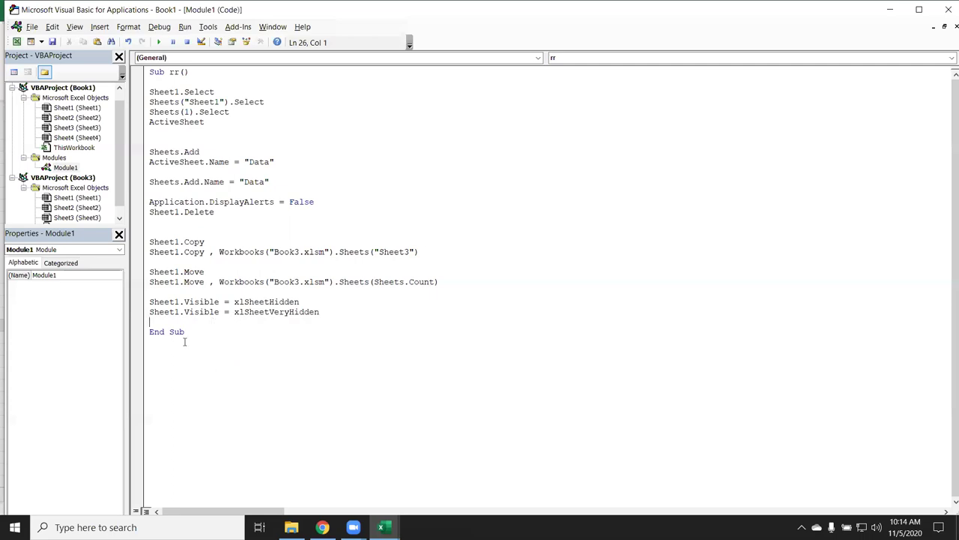
Step: Hide Sheet1 in the workbook from its tab menu, then return to the code
key(alt+F11)
click(75, 482)
right_click(67, 492)
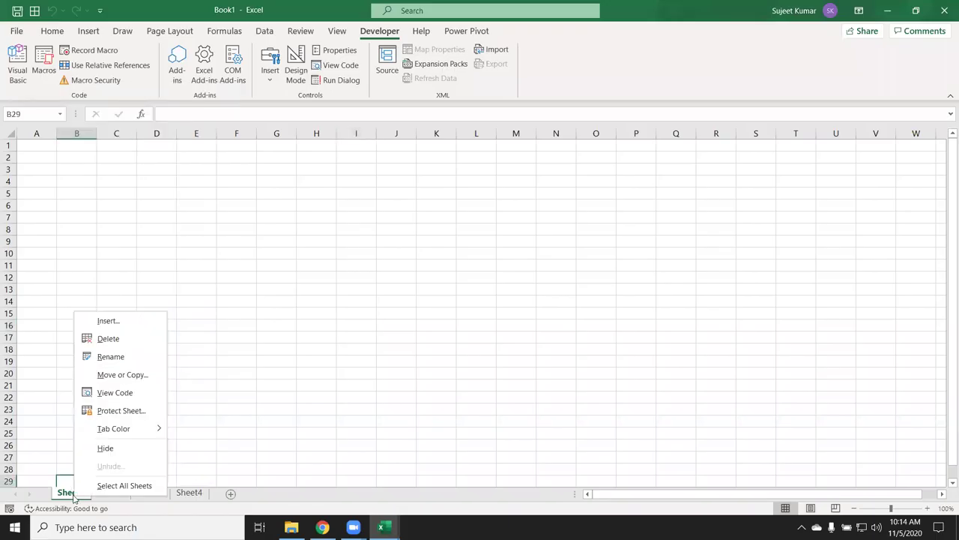
click(101, 448)
right_click(78, 494)
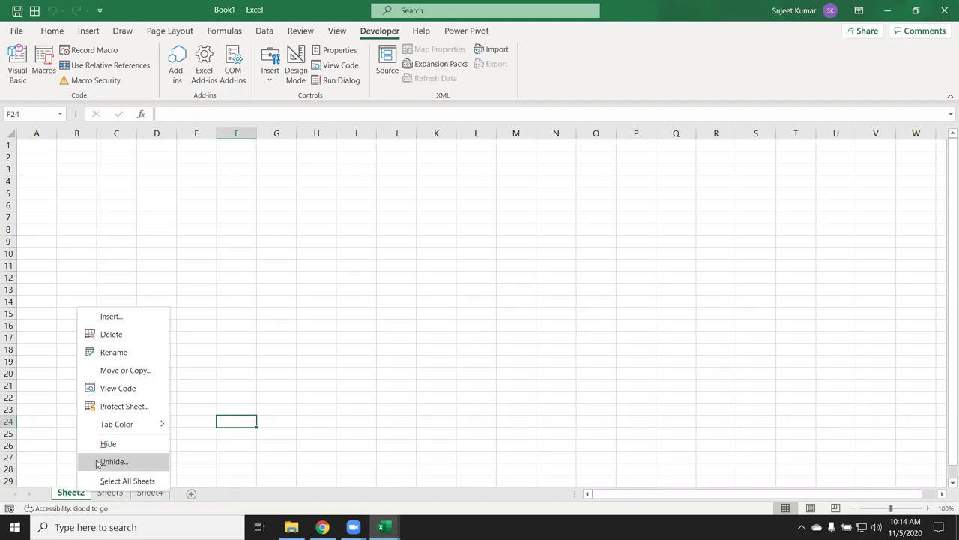
key(alt+F11)
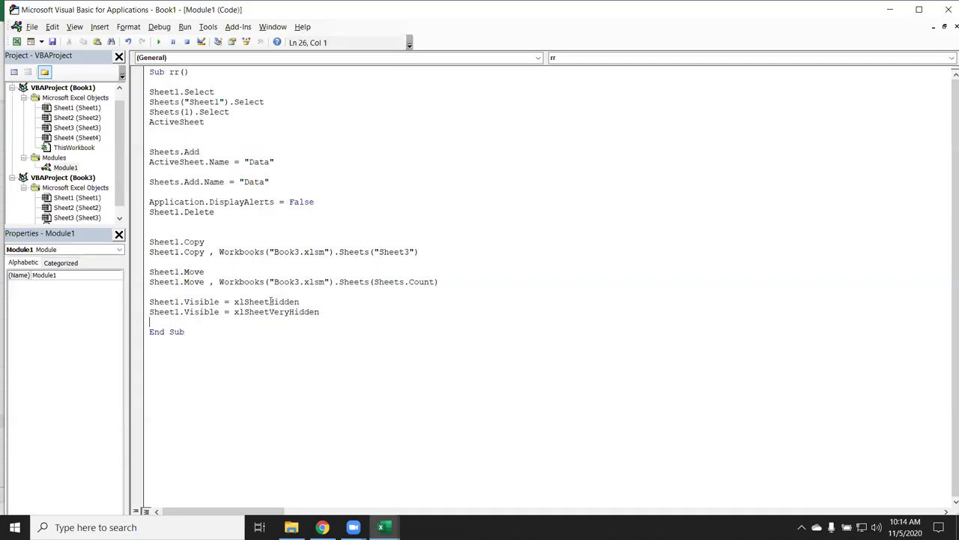
Step: Add Sheet1.Visible = xlSheetVisible just before End Sub, then highlight the two hiding lines
key(Return)
text(sheet1.v)
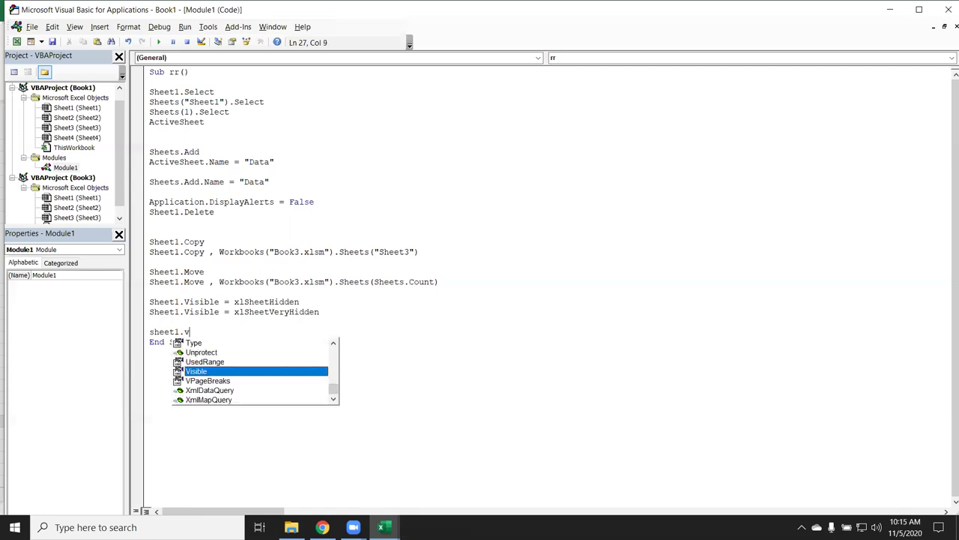
key(Tab)
text(=)
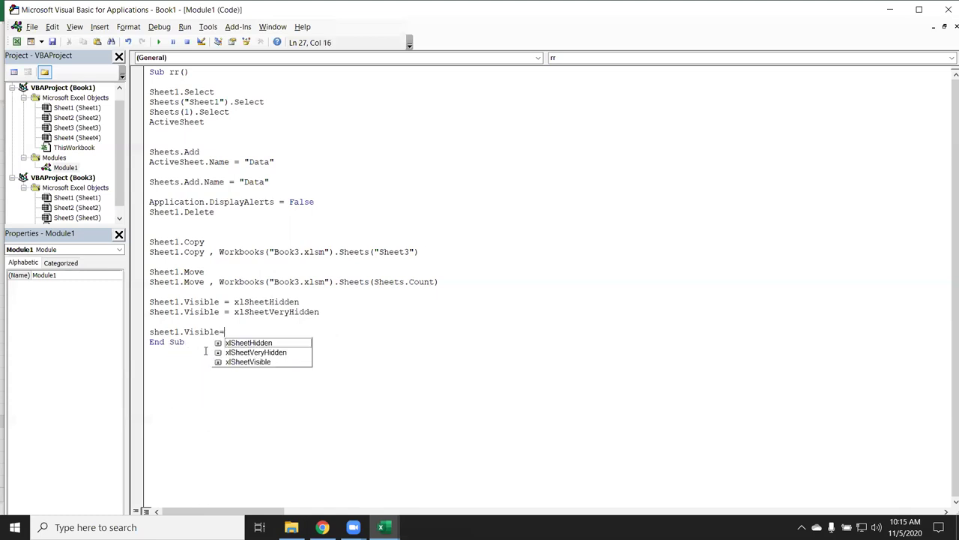
key(Down)
key(Down)
key(Tab)
key(Down)
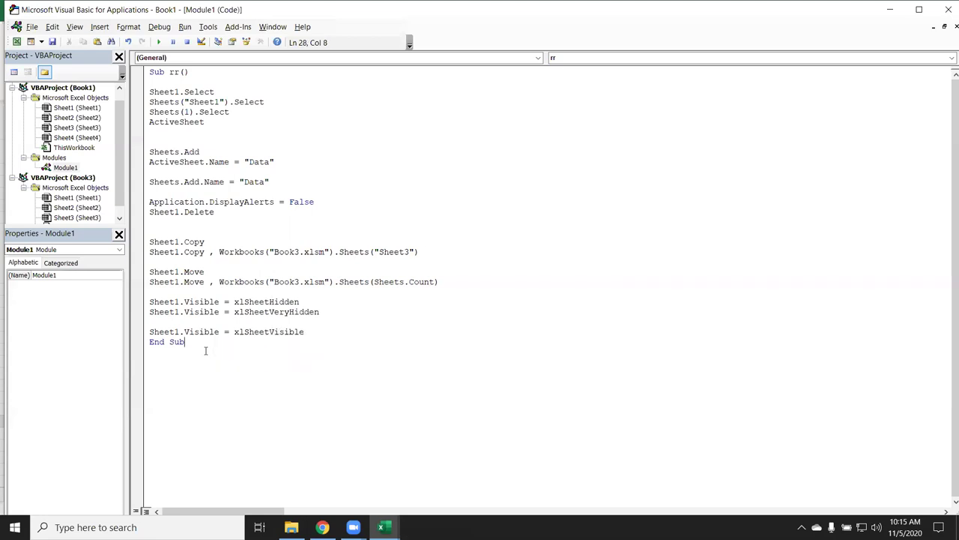
click(303, 332)
drag(324, 313, 154, 298)
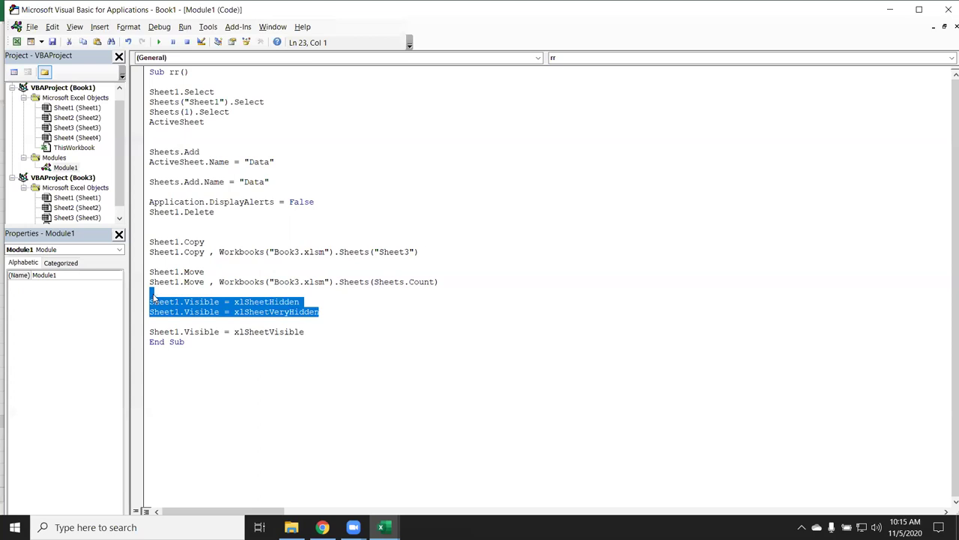
Step: Unhide Sheet1 in the workbook so its tab reappears
click(203, 315)
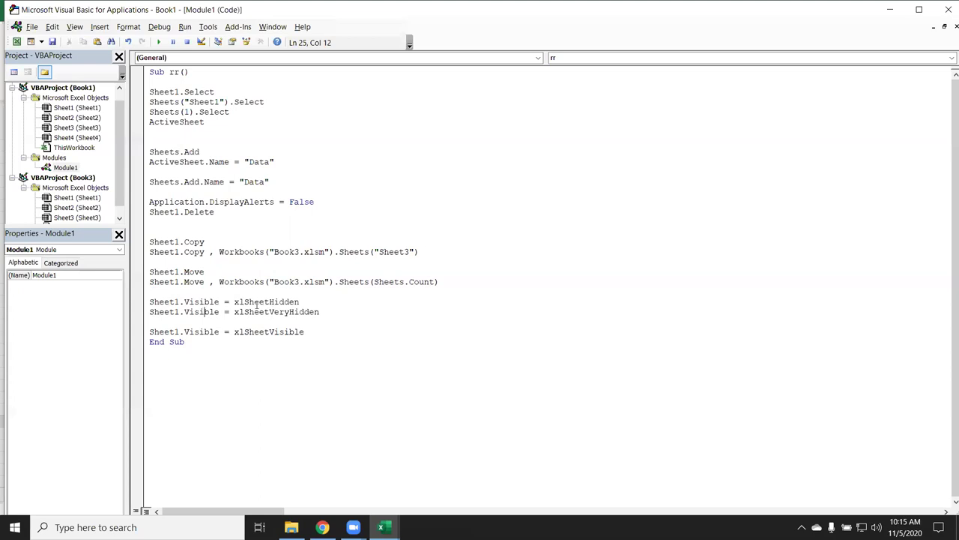
click(312, 299)
drag(312, 299, 143, 303)
click(150, 311)
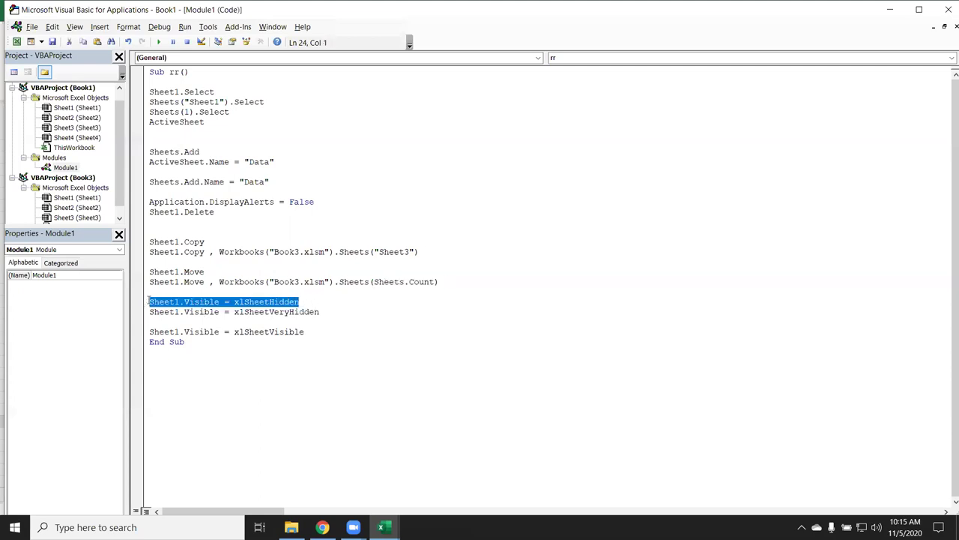
key(alt+F11)
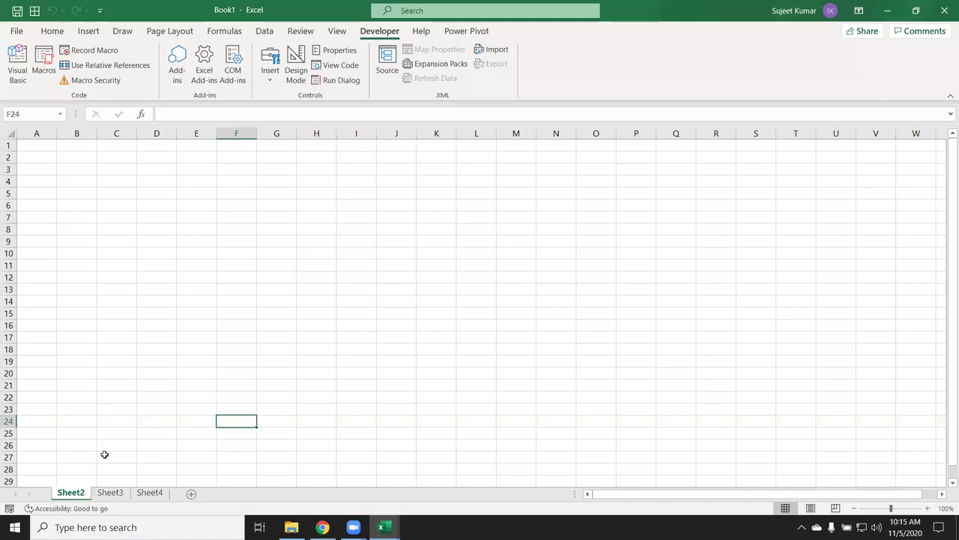
right_click(77, 493)
click(101, 466)
click(152, 497)
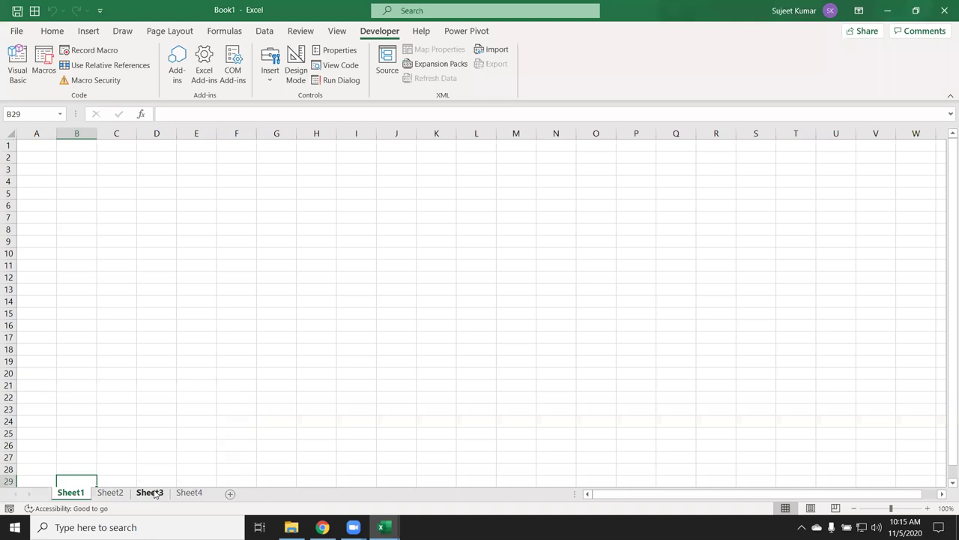
key(alt+F11)
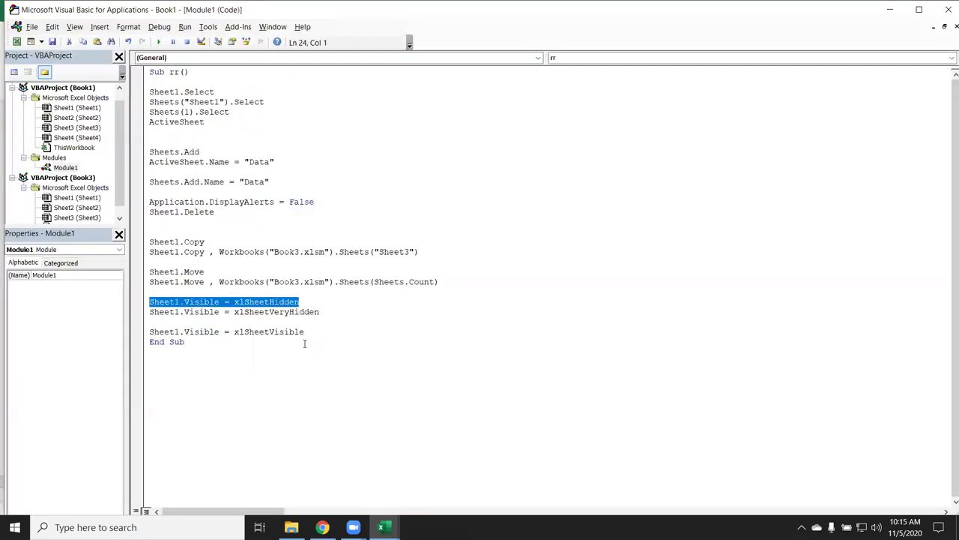
Step: Compare the hide and visible lines, then insert a blank line before the xlSheetVeryHidden line
drag(304, 332, 149, 332)
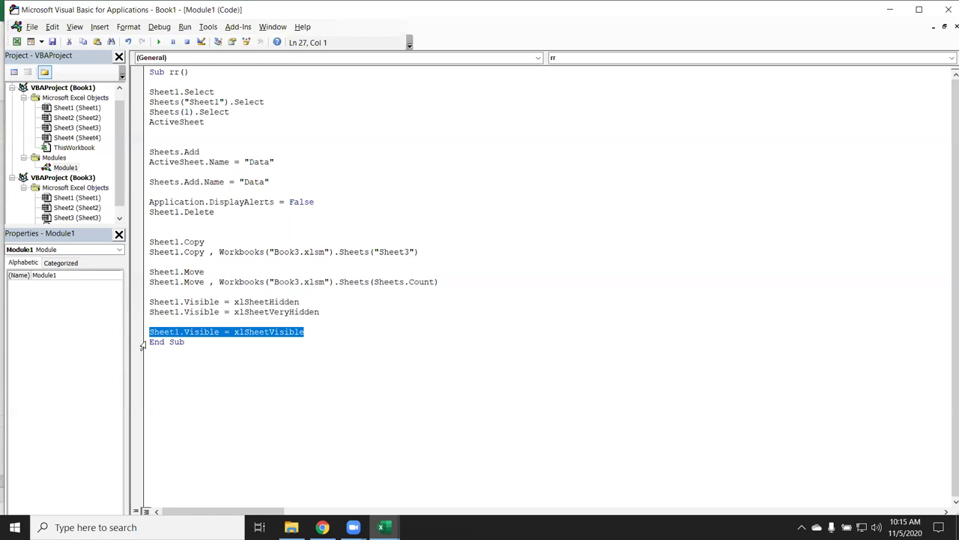
key(alt+F11)
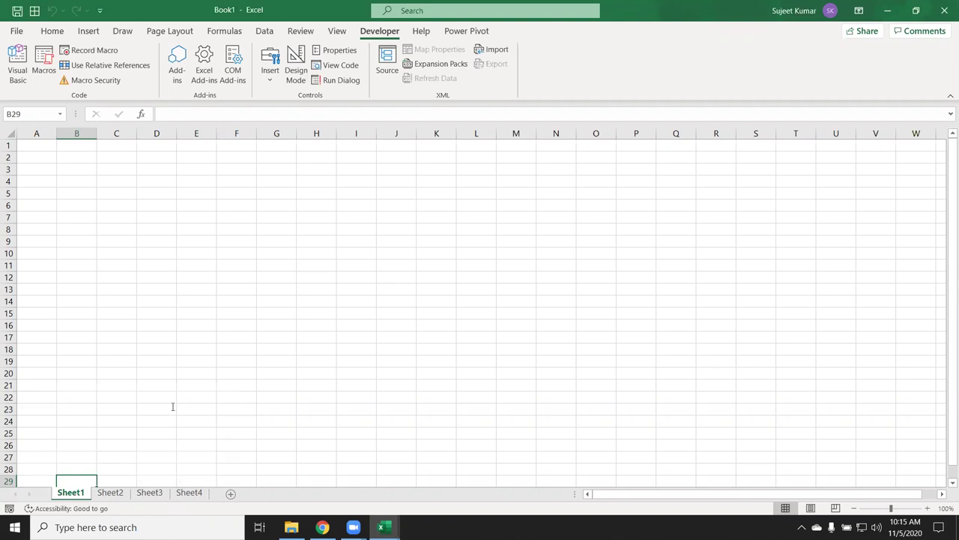
key(alt+F11)
drag(299, 301, 150, 301)
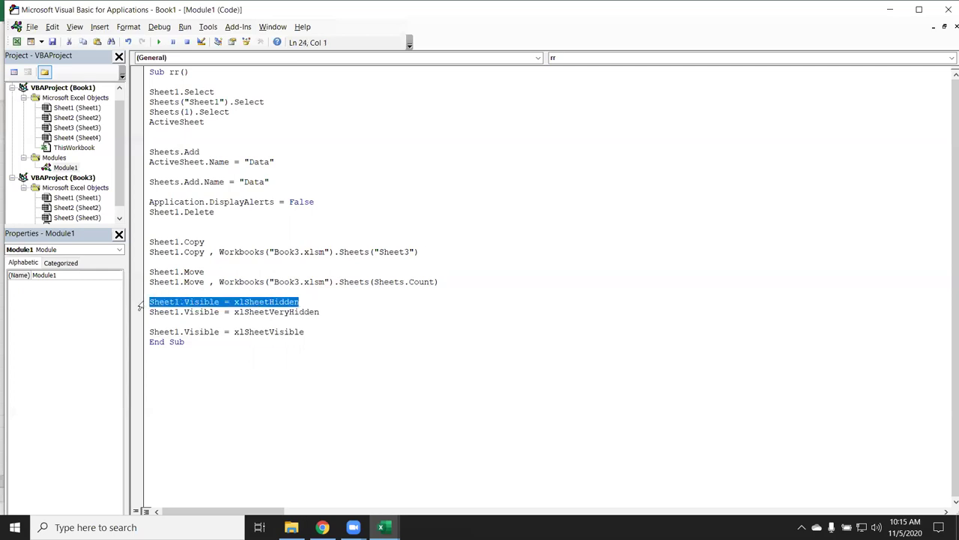
mouse_move(305, 332)
mouse_down()
mouse_move(168, 341)
mouse_move(151, 327)
mouse_up()
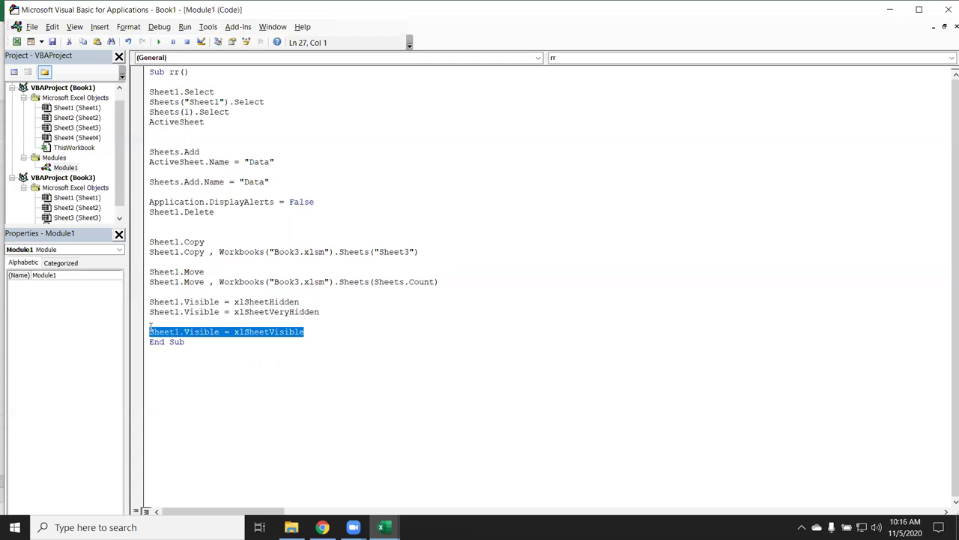
click(153, 311)
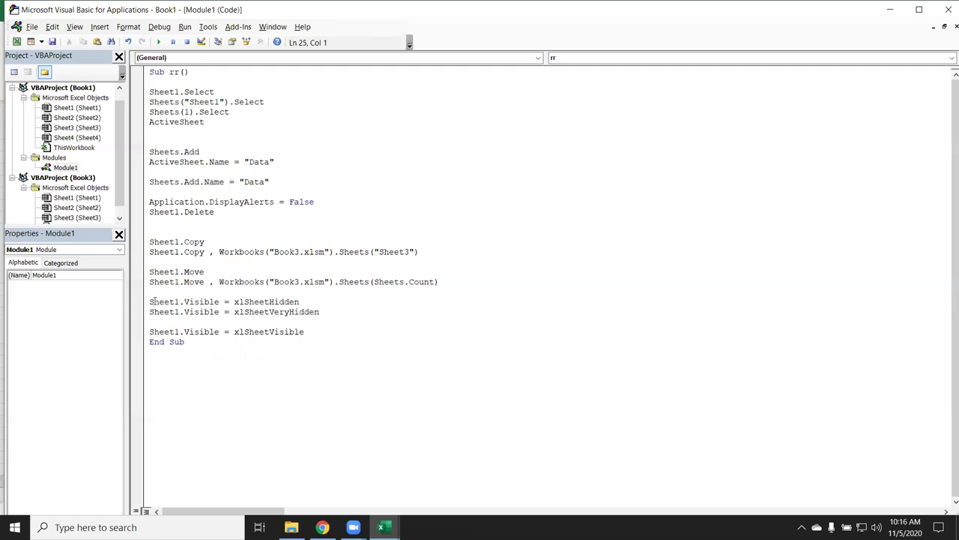
key(Return)
Step: Highlight the xlSheetVeryHidden and xlSheetVisible lines while checking the workbook
drag(320, 322, 149, 322)
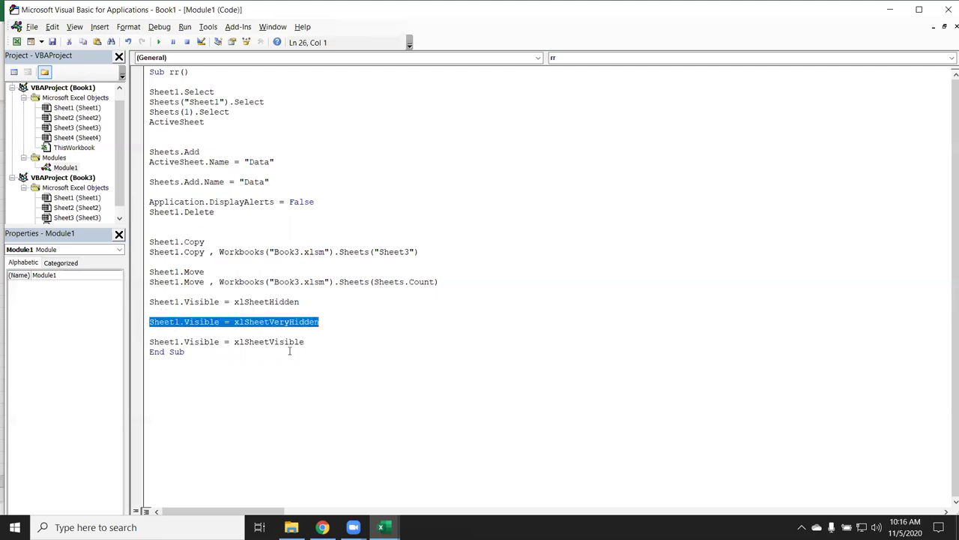
drag(305, 342, 149, 342)
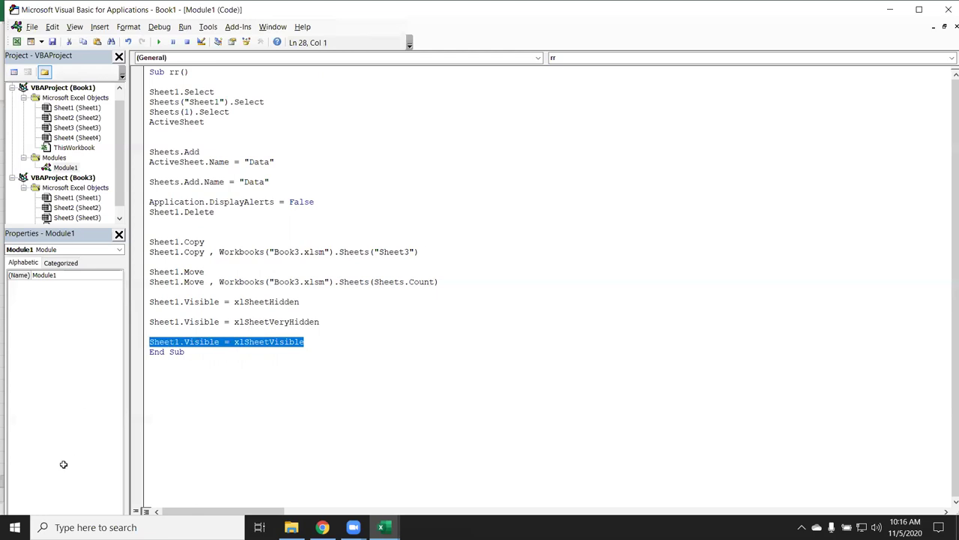
key(alt+F11)
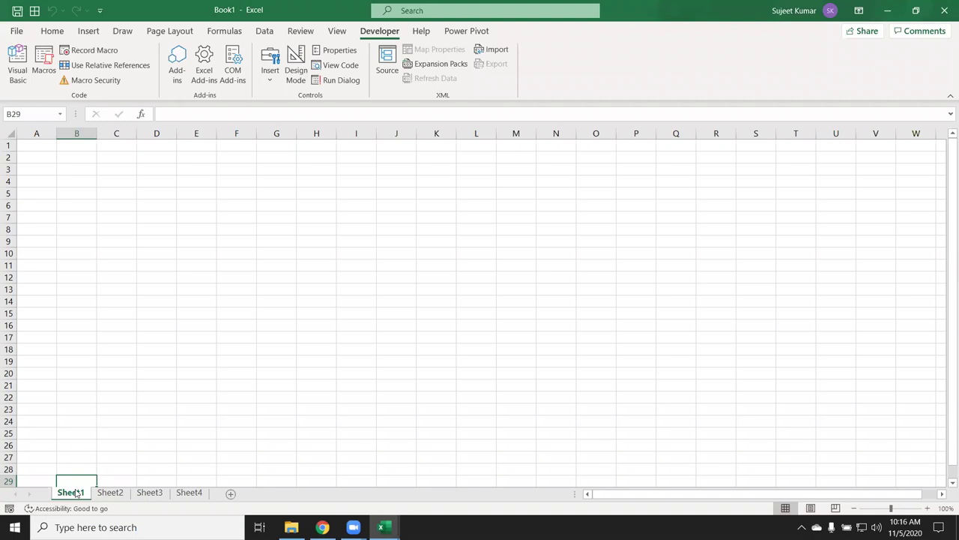
key(alt+F11)
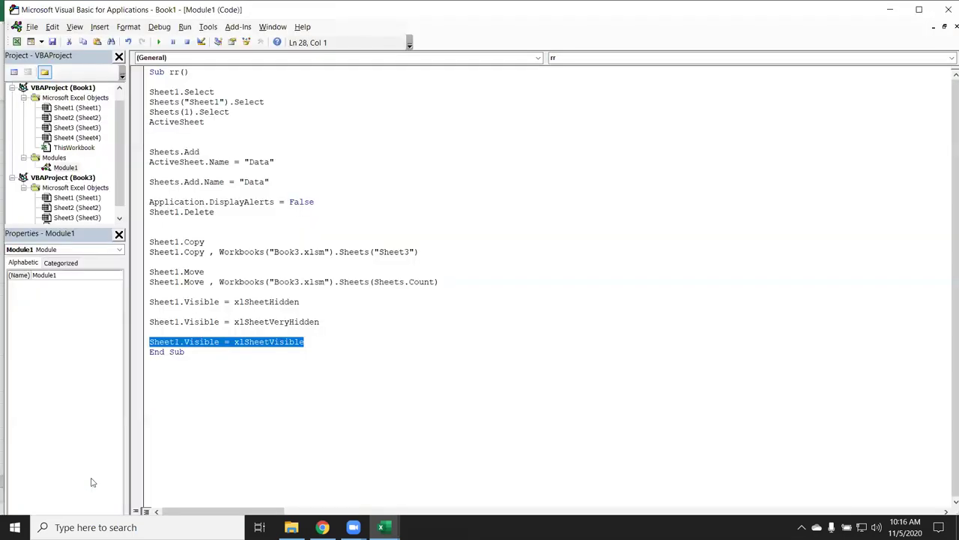
click(300, 373)
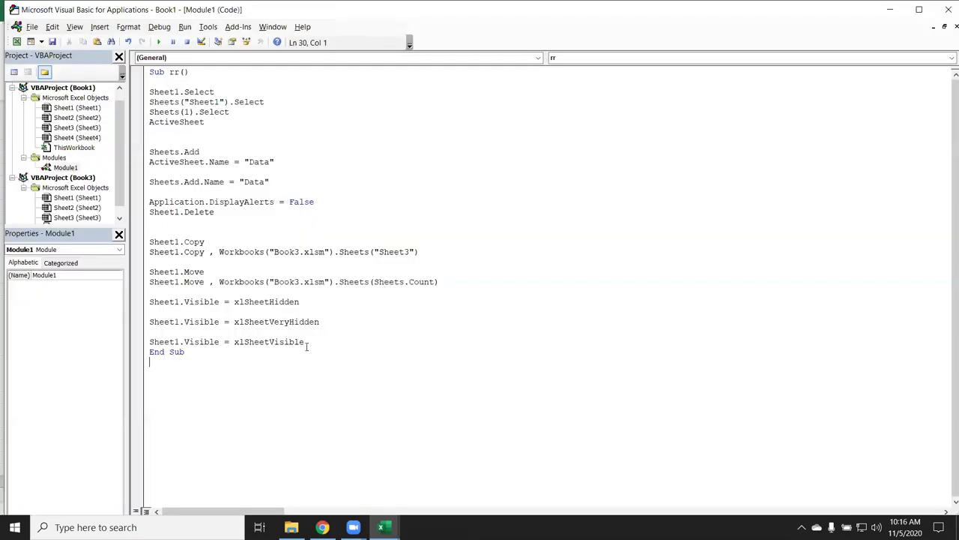
key(shift+Up)
Step: Add a Sheet1.Protect line with a password after the xlSheetVisible line, then return to Excel
click(314, 342)
key(Return)
key(Return)
key(Return)
text(sheet1.pr)
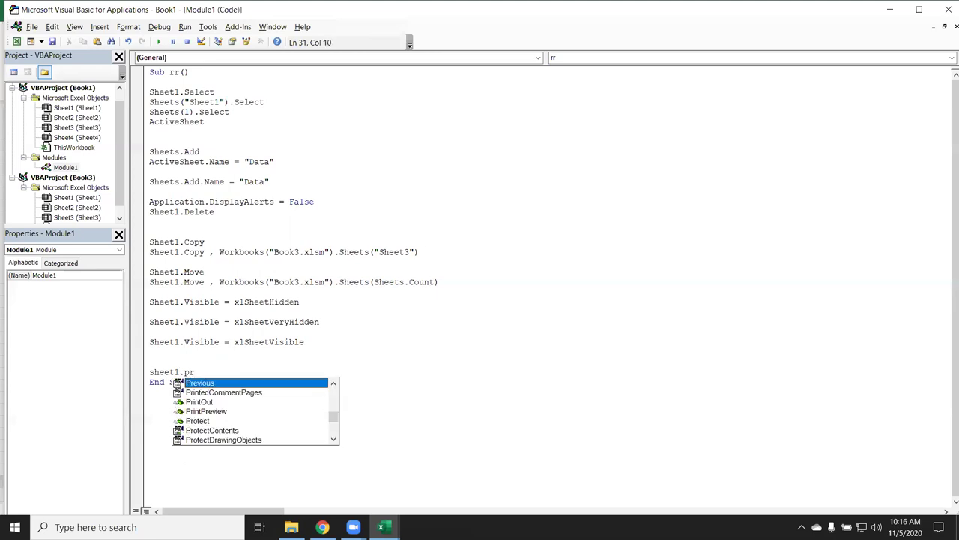
key(Down)
key(Down)
key(Down)
key(Down)
key(Tab)
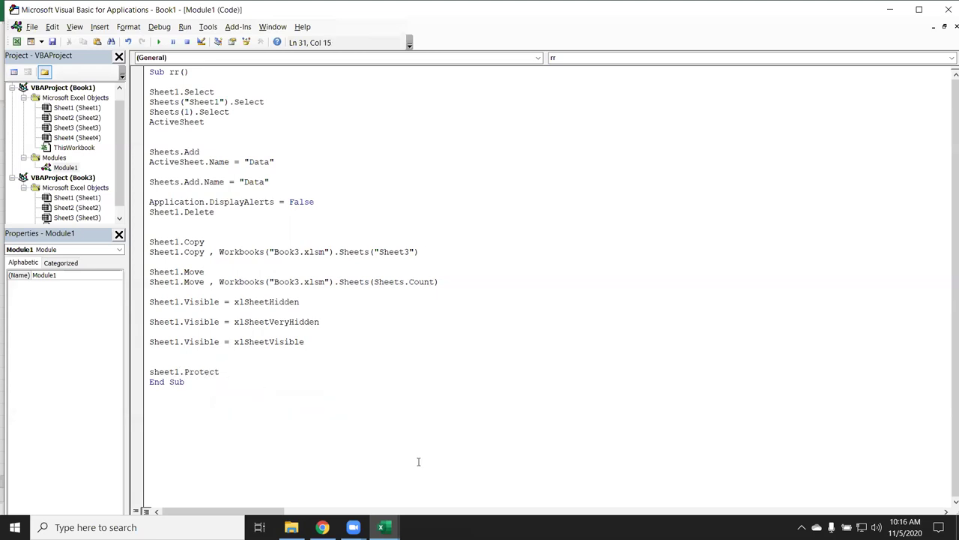
key(Return)
key(alt+F11)
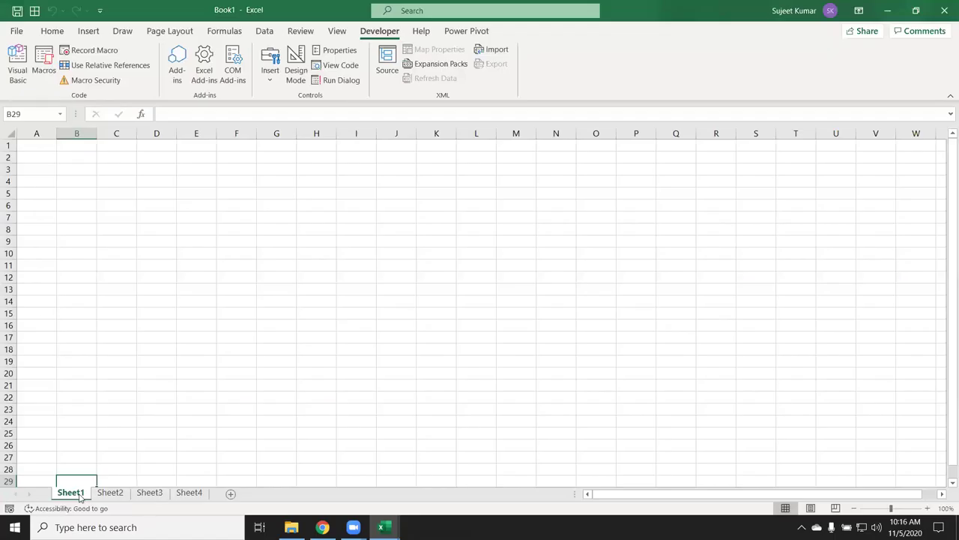
right_click(79, 496)
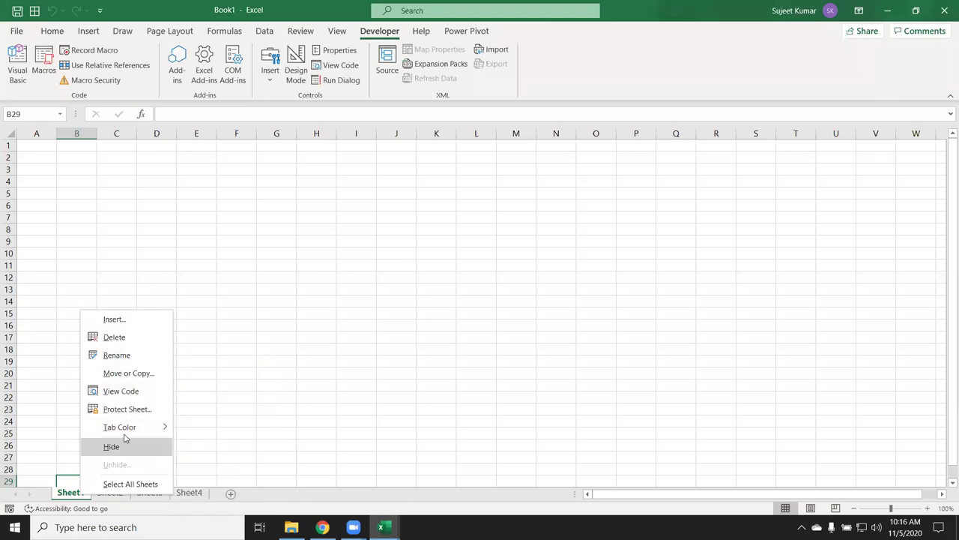
click(130, 408)
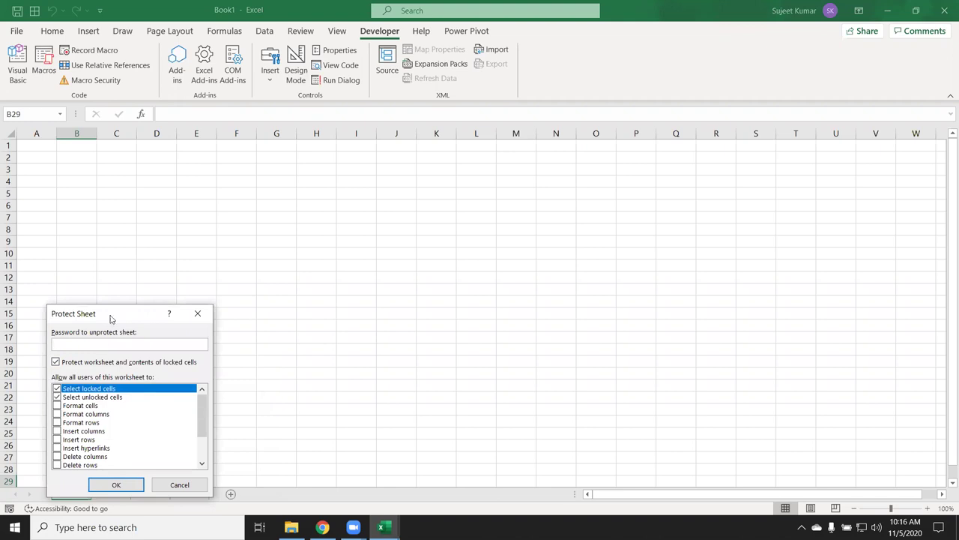
drag(112, 320, 218, 290)
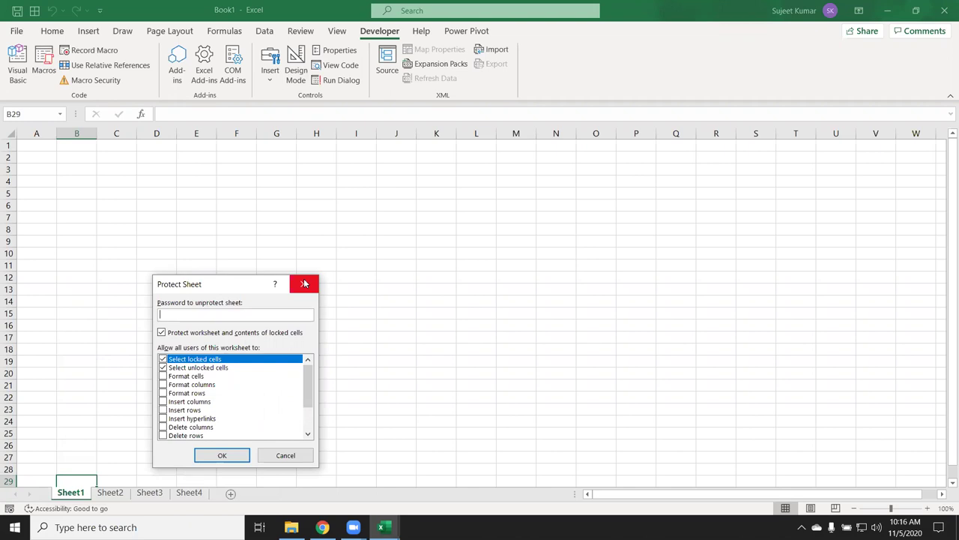
click(304, 283)
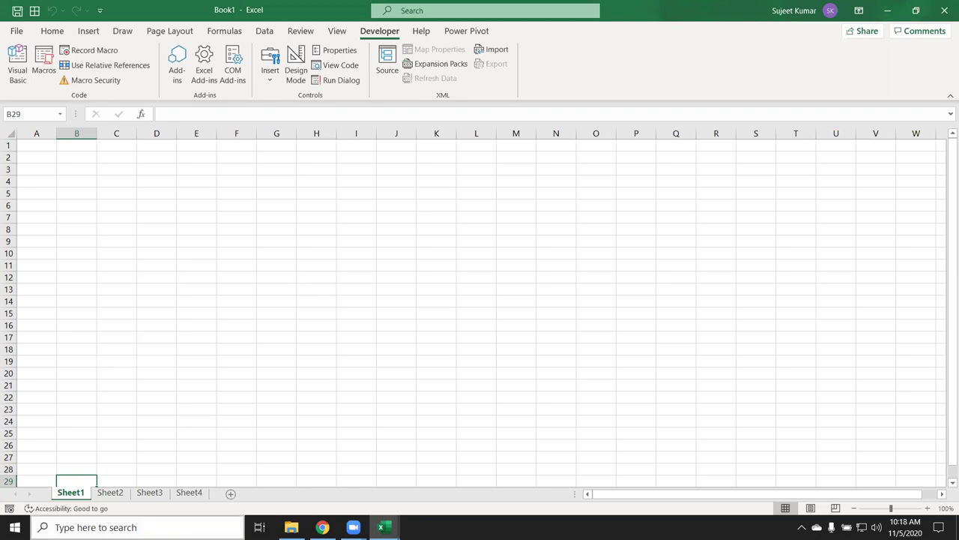
Step: Review Sheet1's Protect Sheet options, cancel without protecting, and return to the VBA editor
right_click(89, 499)
click(119, 406)
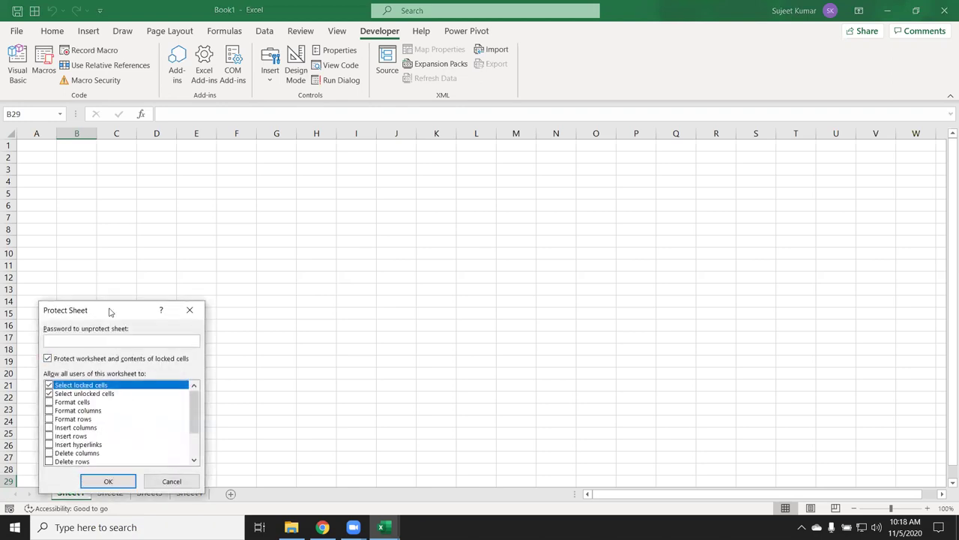
drag(114, 311, 254, 241)
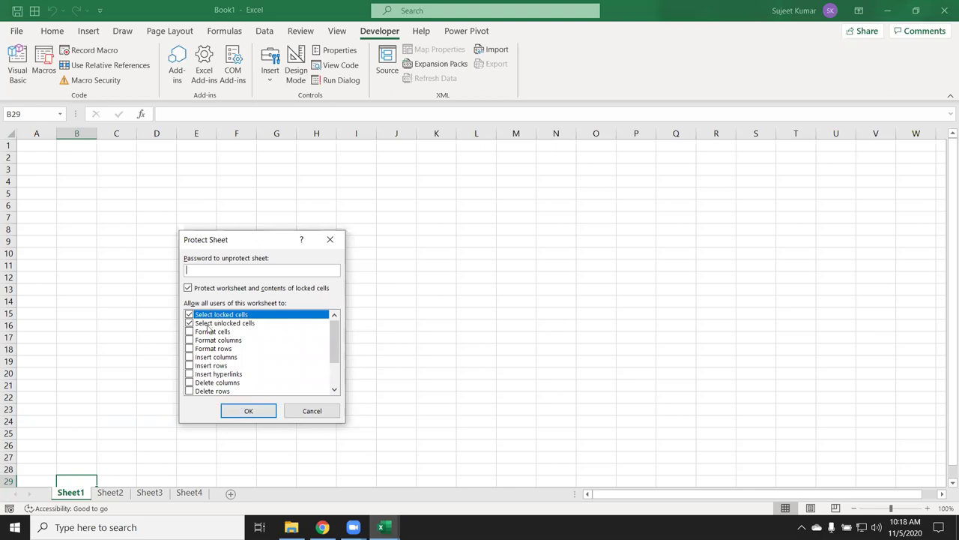
scroll(202, 383, down, 1)
scroll(198, 353, down, 1)
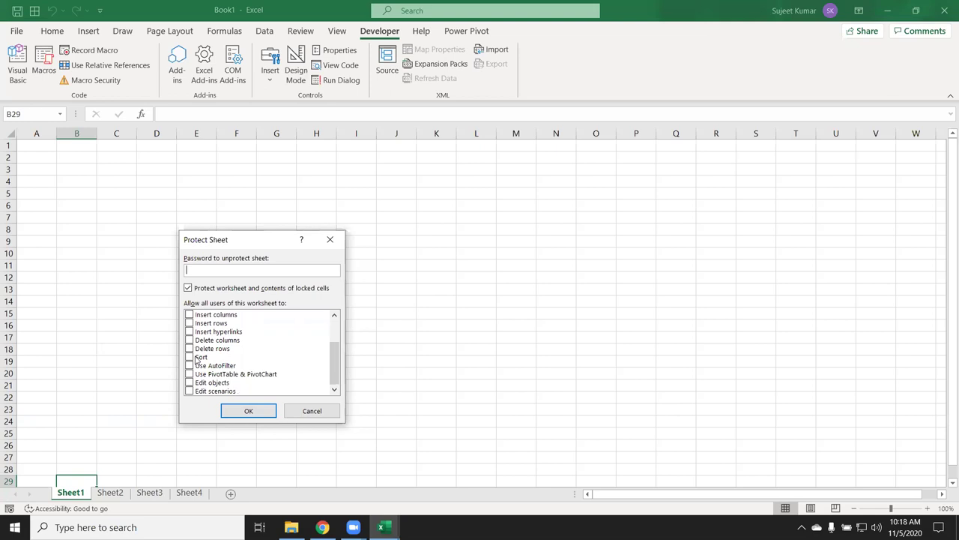
click(323, 412)
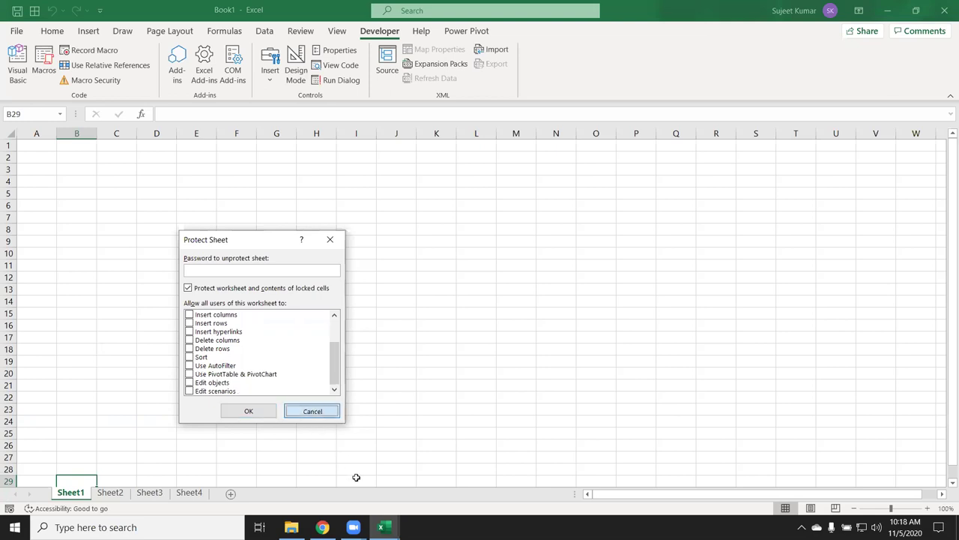
click(418, 493)
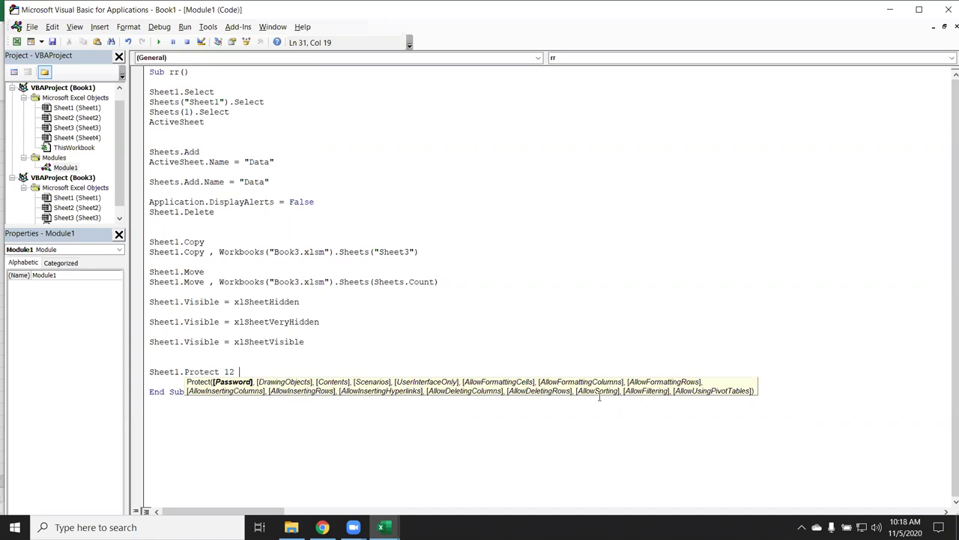
Step: Set AllowSorting to True on the Protect line by skipping arguments with commas, then add blank lines
text(,,,,,,,)
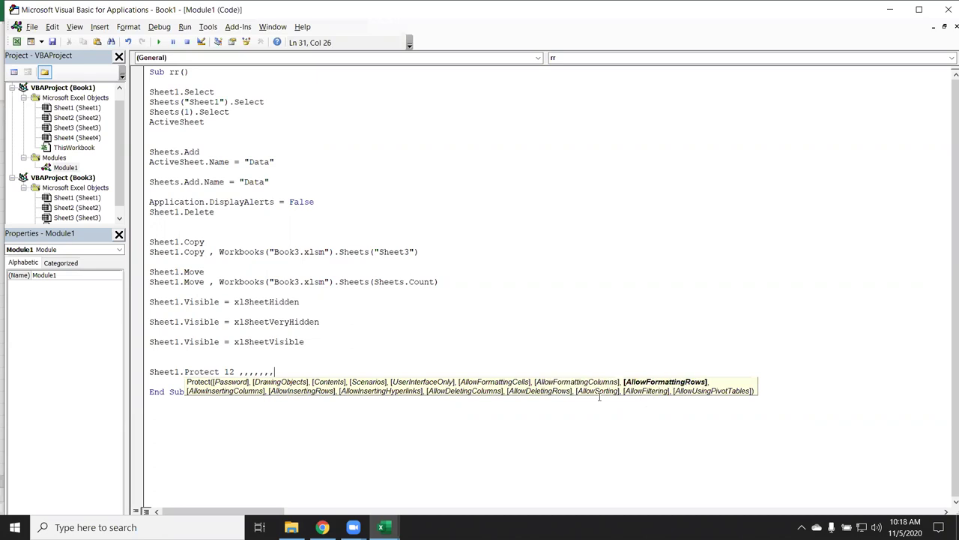
text(,,,,,,)
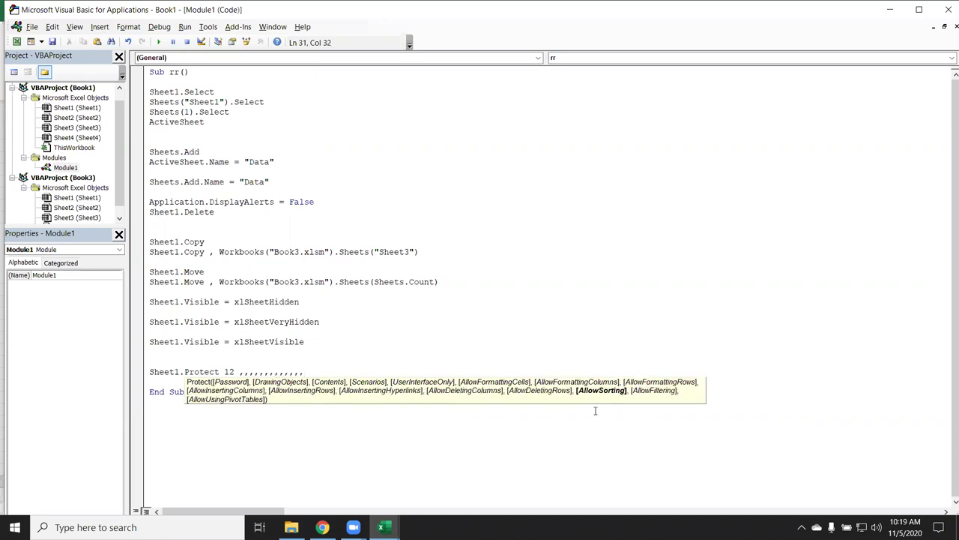
text(true)
click(479, 453)
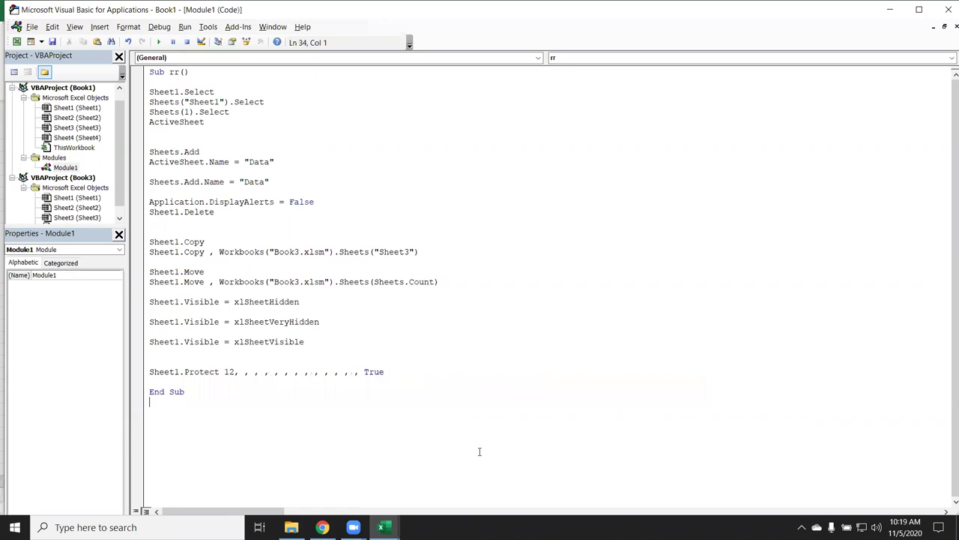
double_click(376, 372)
click(181, 384)
key(Return)
key(Return)
Step: Add a Sheet1.Unprotect line with the same password above End Sub
click(149, 392)
text(sheet1)
text(.un)
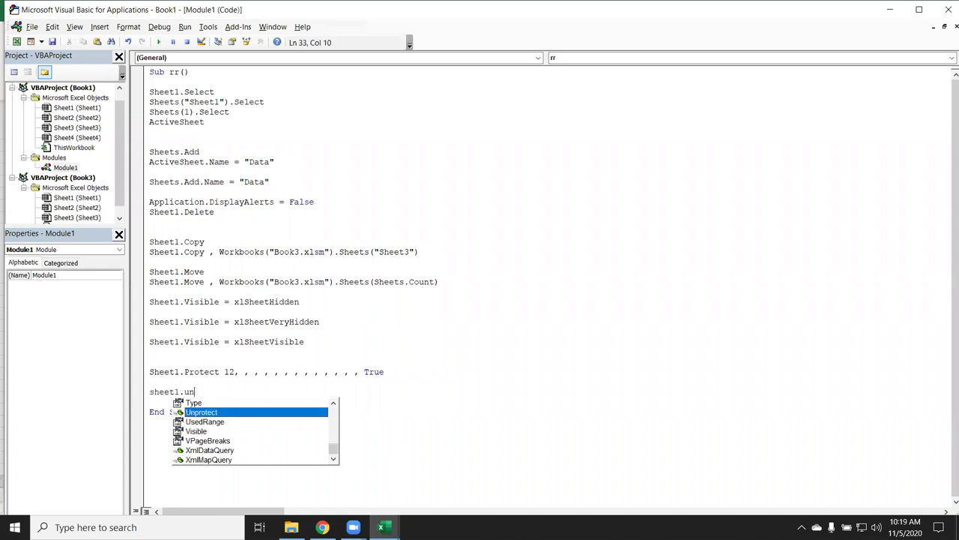
key(Tab)
key(Return)
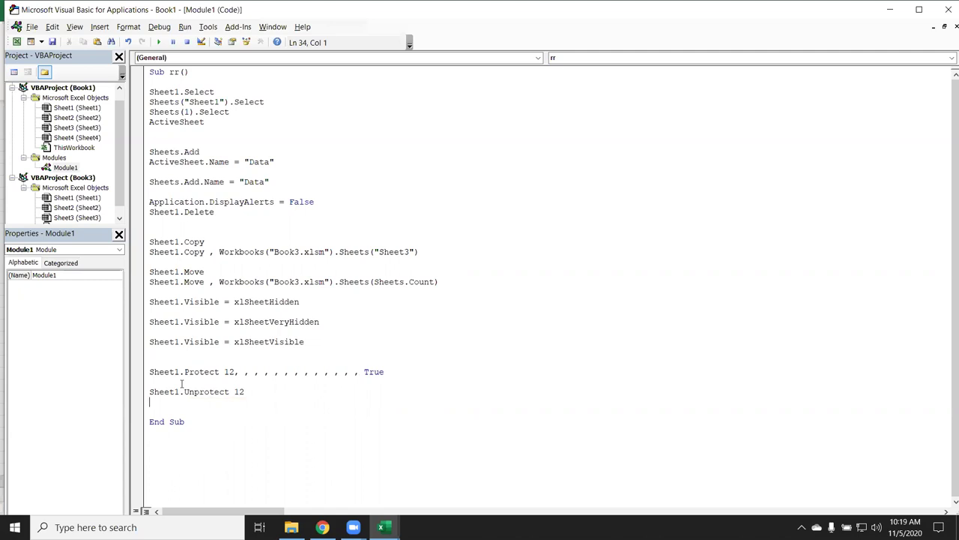
key(Return)
Step: Check the Tab Color options on Excel's Sheet1 tab menu, then return to VBA
key(alt+F11)
right_click(75, 494)
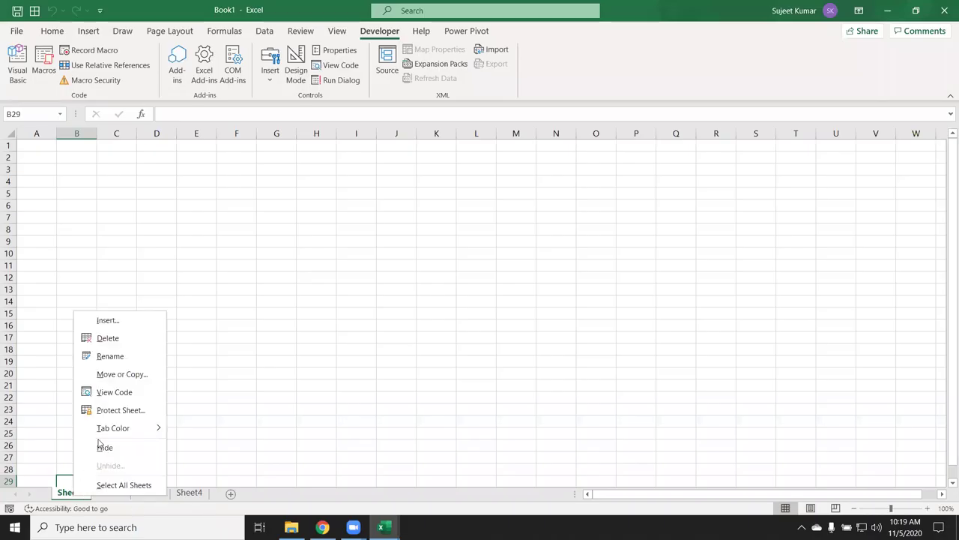
mouse_move(114, 428)
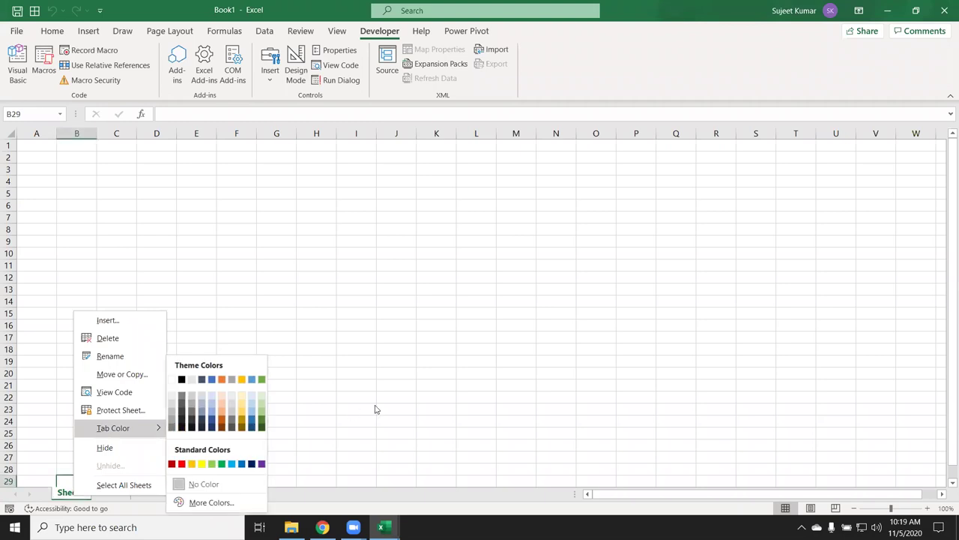
click(376, 410)
key(alt+F11)
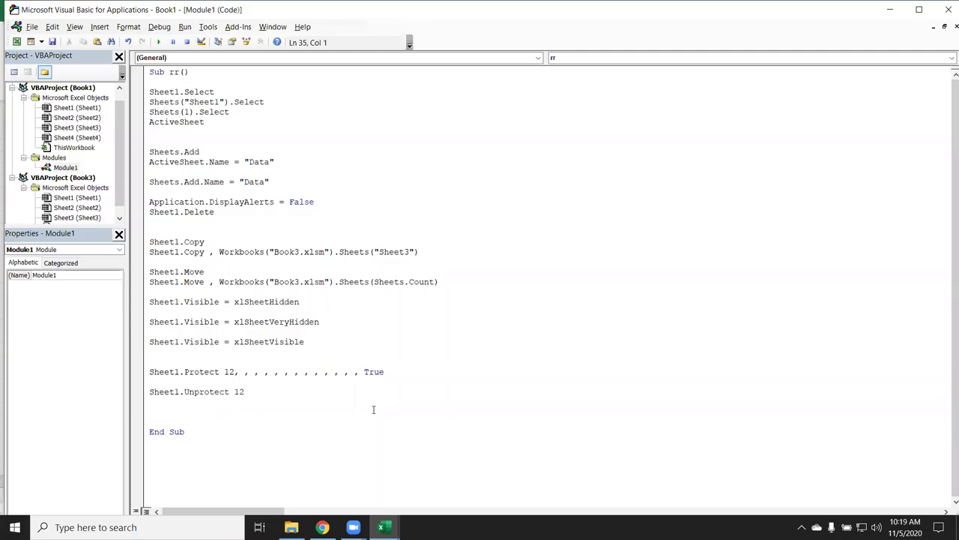
Step: Add the line Sheet1.Tab.Color = vbRed to the macro
text(sheet)
text(1.ta)
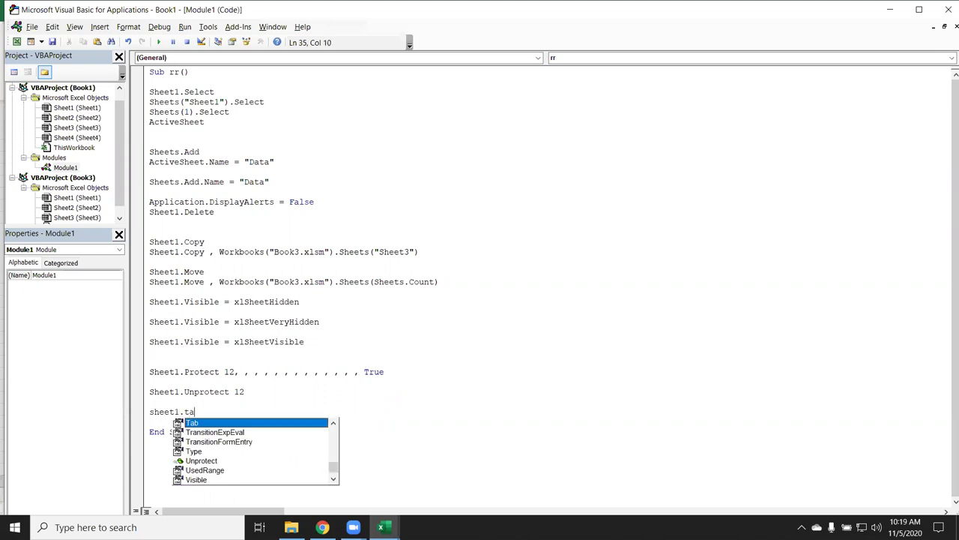
key(Tab)
text(.co)
key(Tab)
text(=vbred)
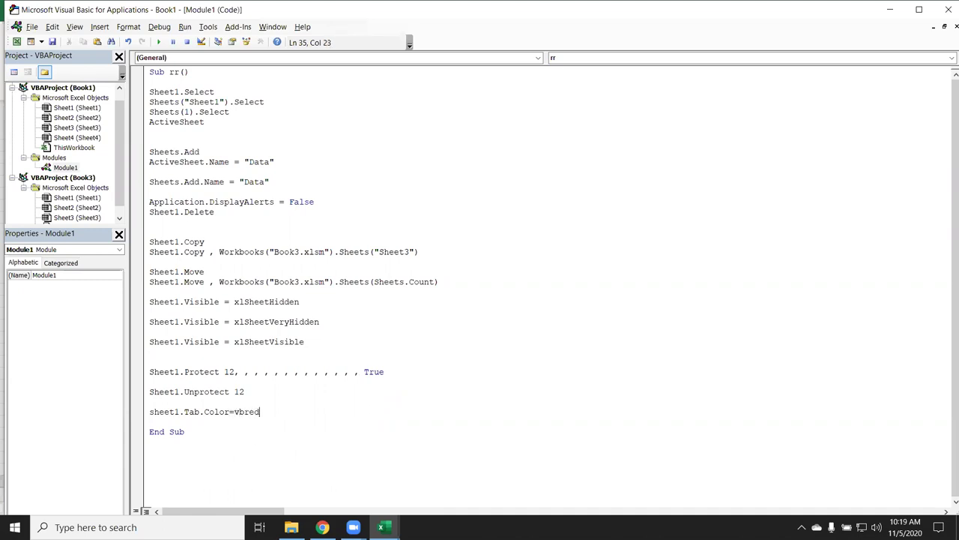
key(Return)
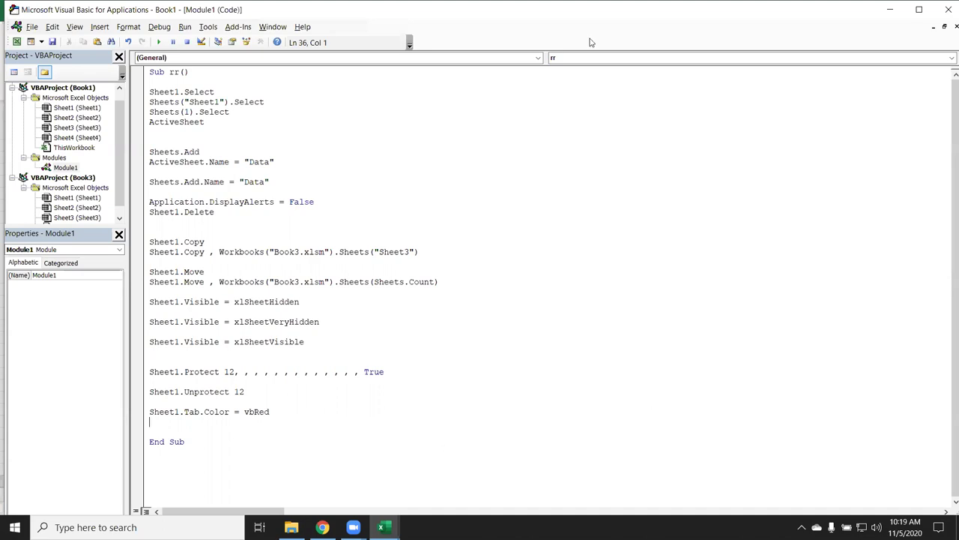
key(alt+F11)
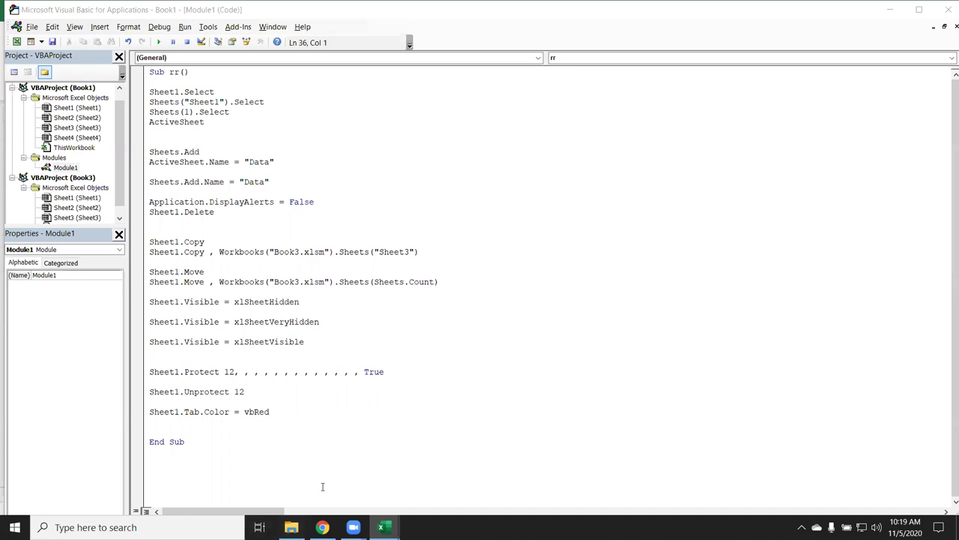
double_click(276, 371)
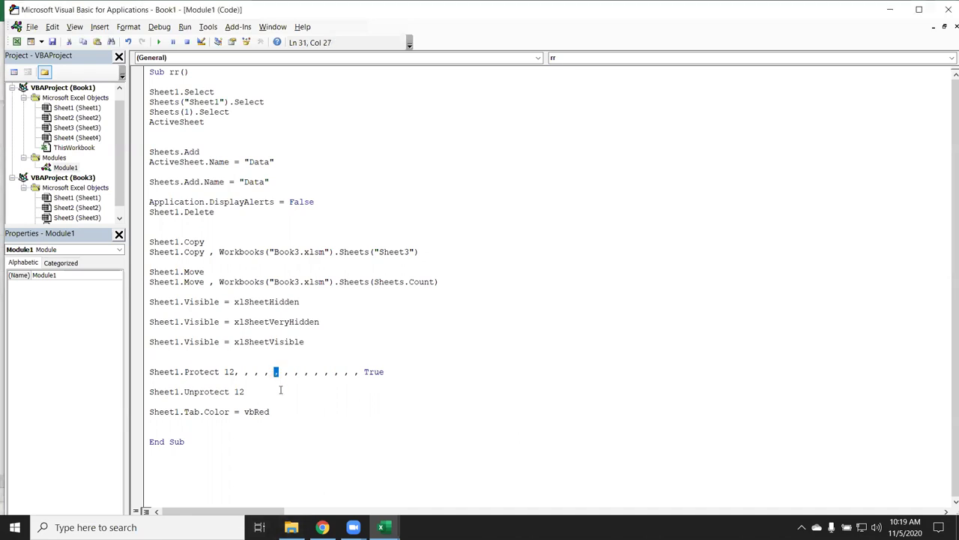
double_click(249, 394)
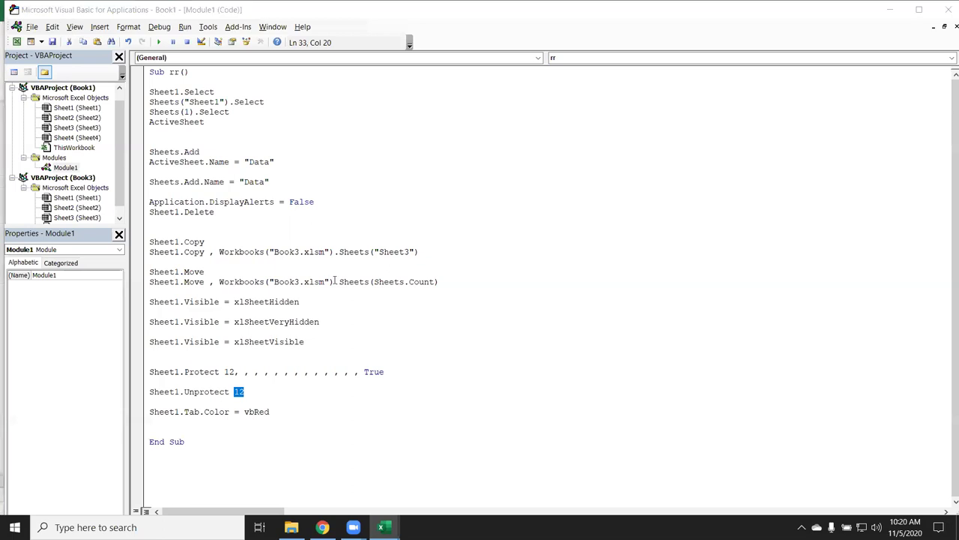
click(248, 419)
double_click(223, 412)
key(Right)
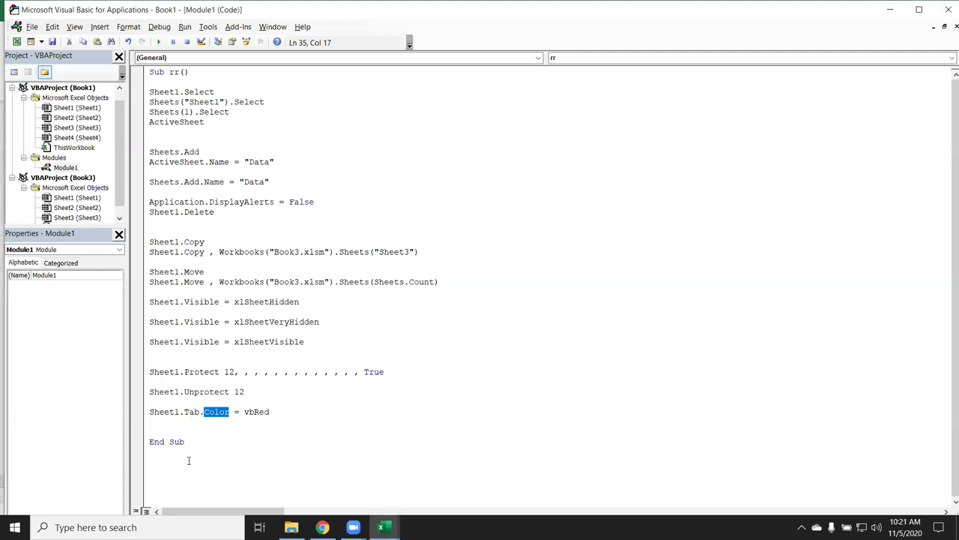
double_click(248, 414)
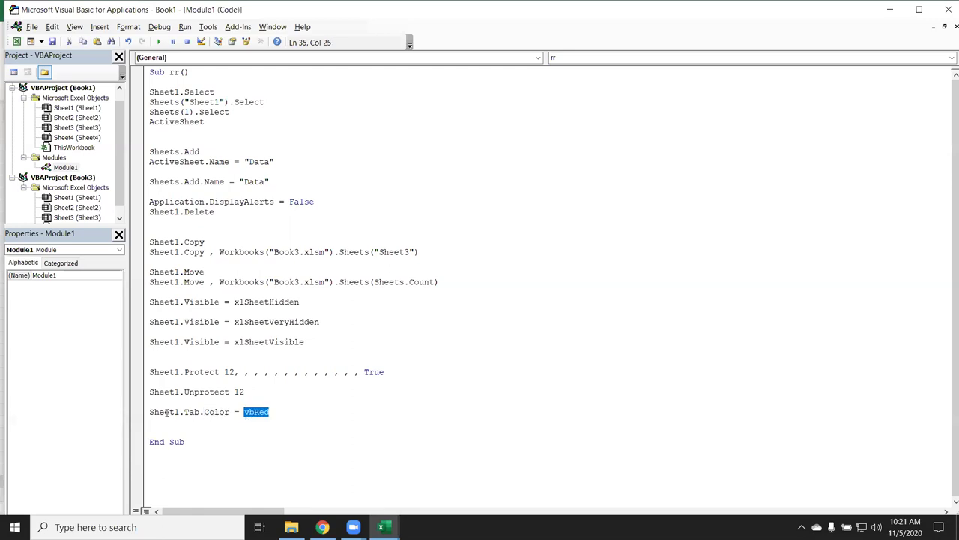
double_click(166, 411)
double_click(241, 411)
drag(273, 413, 277, 413)
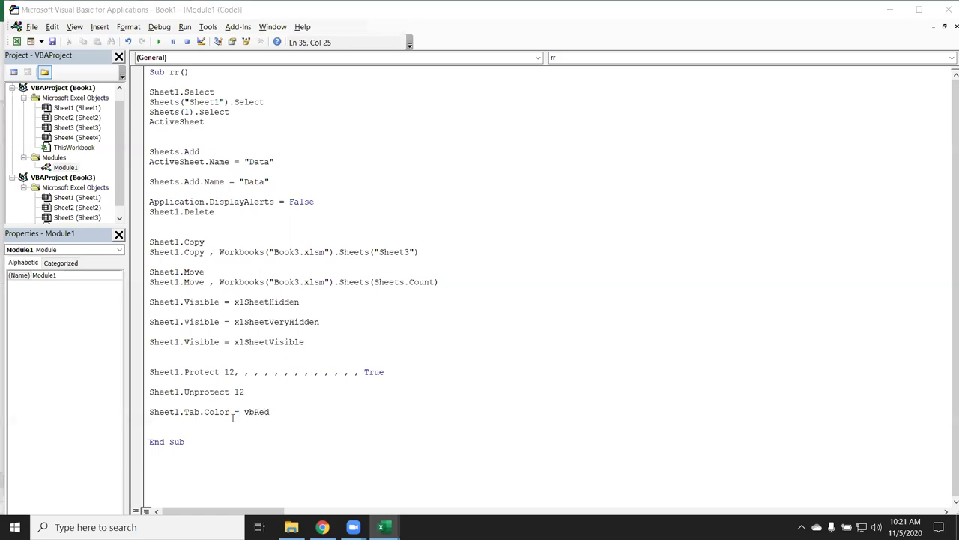
Step: In the Book1 workbook, fill cells E6:E7 light orange
key(alt+Tab)
key(alt+Tab)
drag(189, 213, 188, 206)
click(61, 32)
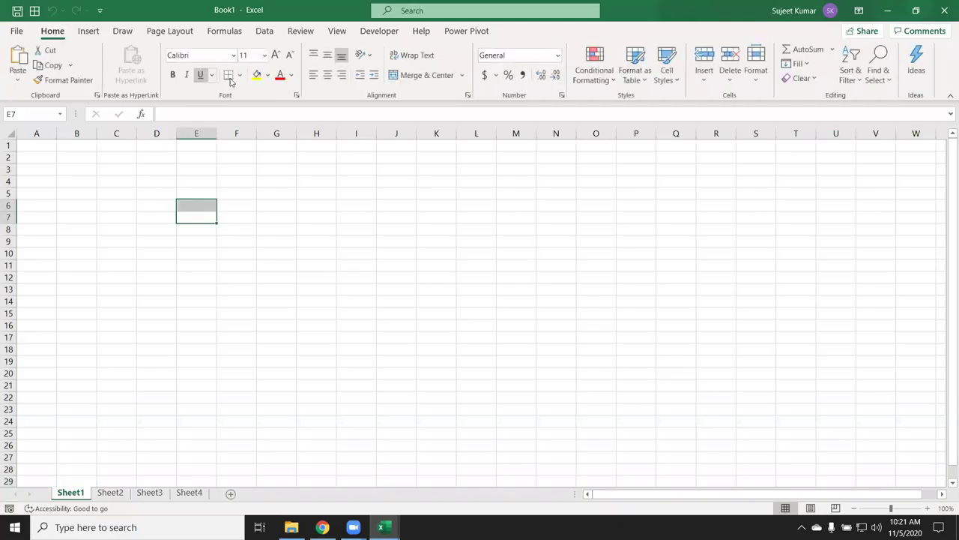
click(269, 76)
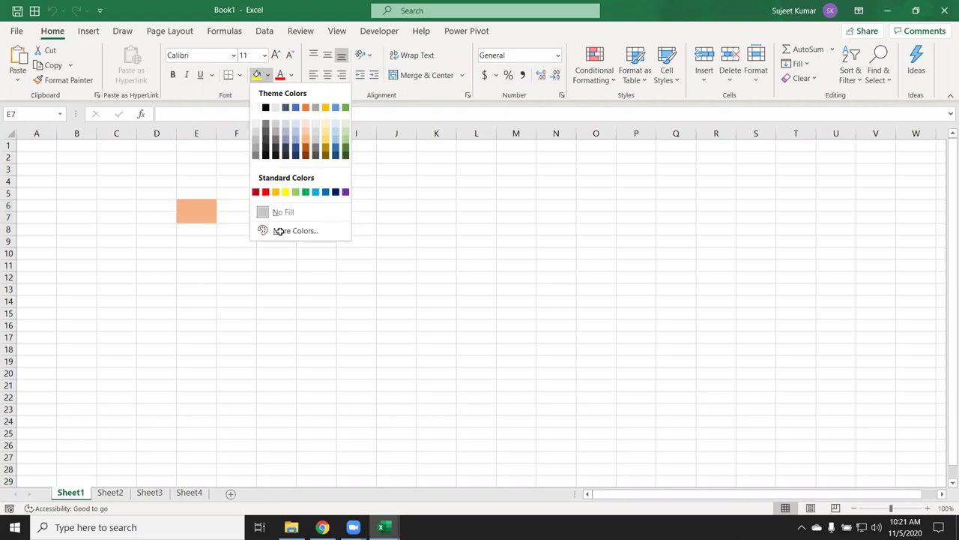
click(305, 138)
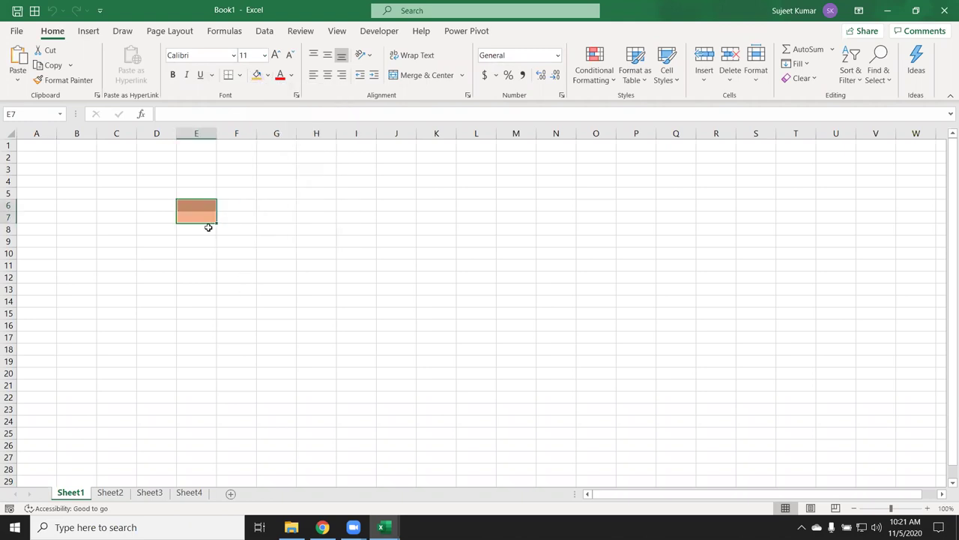
click(244, 283)
Step: Read the orange fill's RGB values (244/176/132) from E7 and return to the VBA editor
click(202, 217)
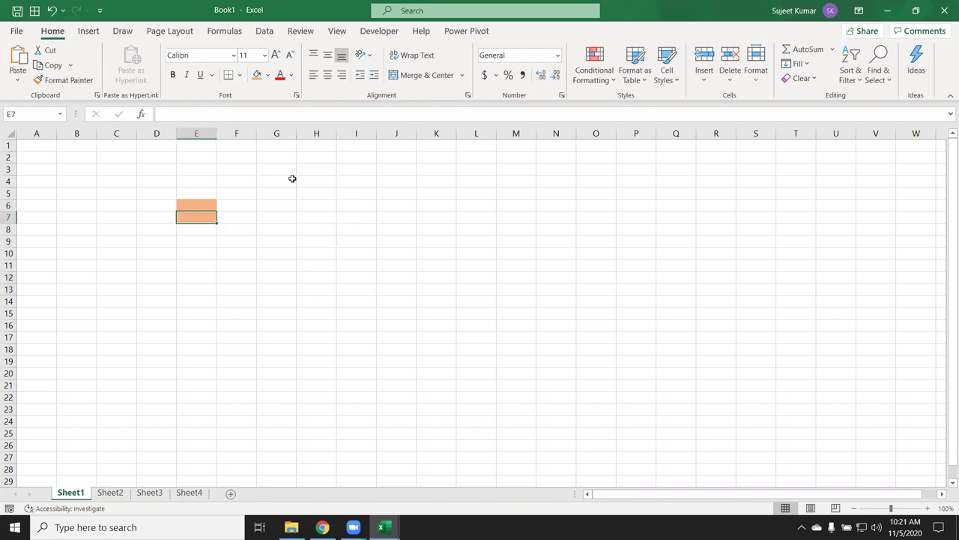
click(297, 96)
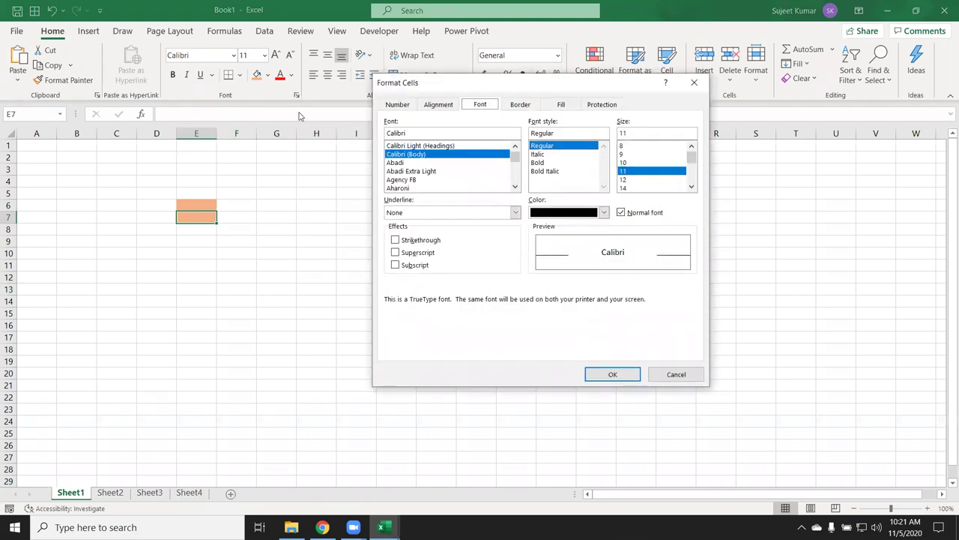
key(Escape)
click(268, 75)
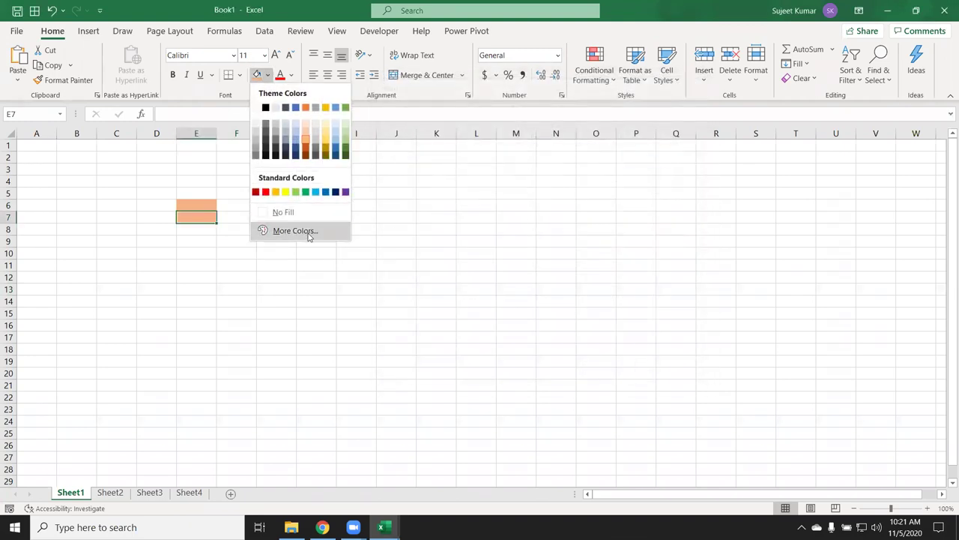
key(Escape)
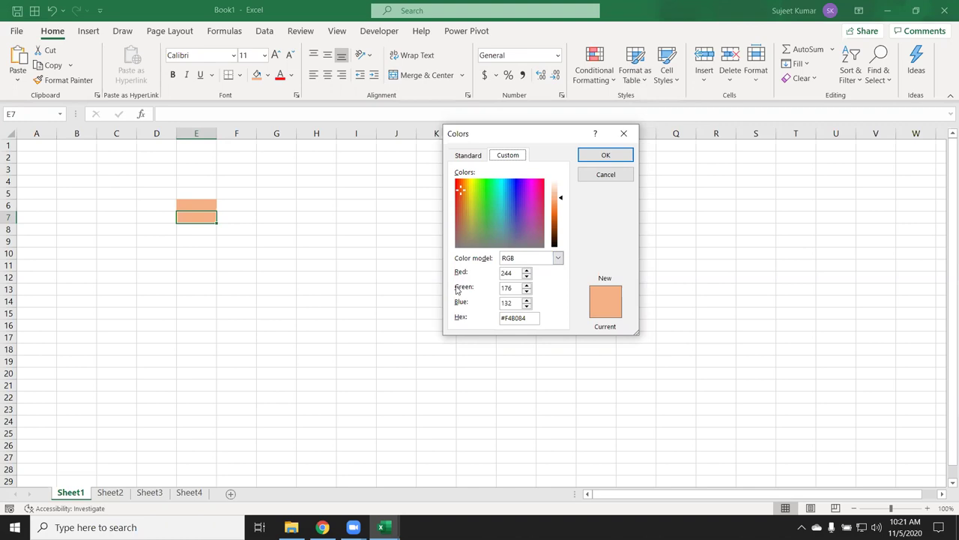
click(617, 135)
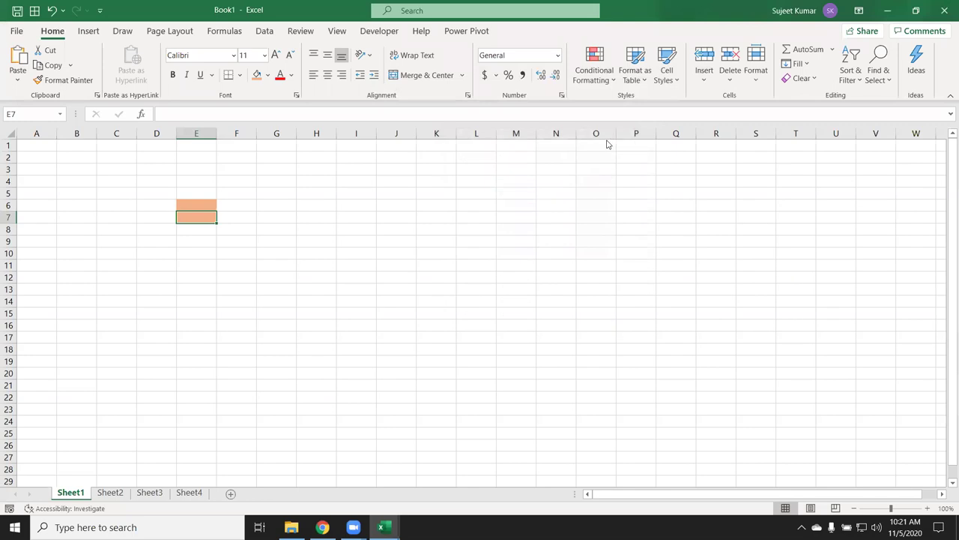
key(alt+Tab)
key(Tab)
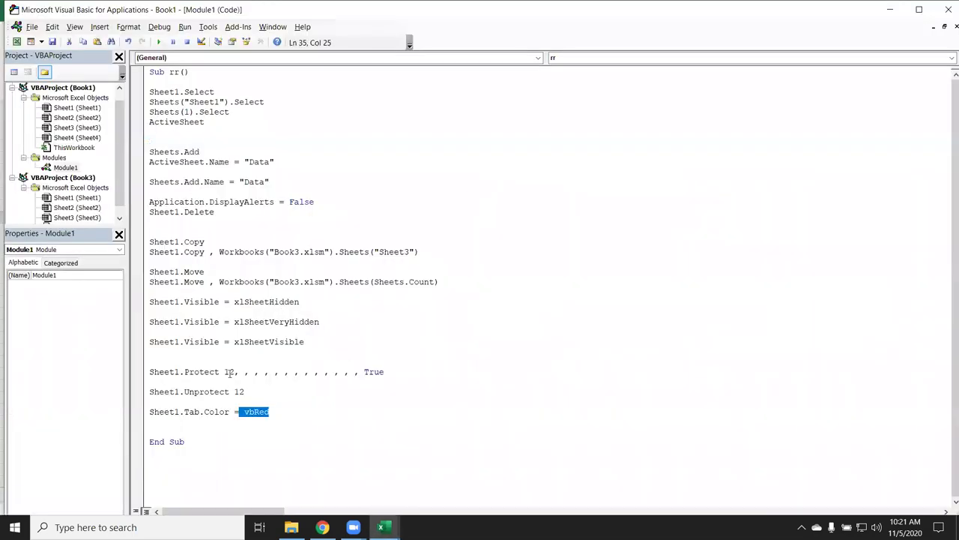
Step: Add a line before End Sub: Sheet1.Tab.Color = RGB(322,172,132)
click(169, 427)
key(Return)
text(sheet1.ta)
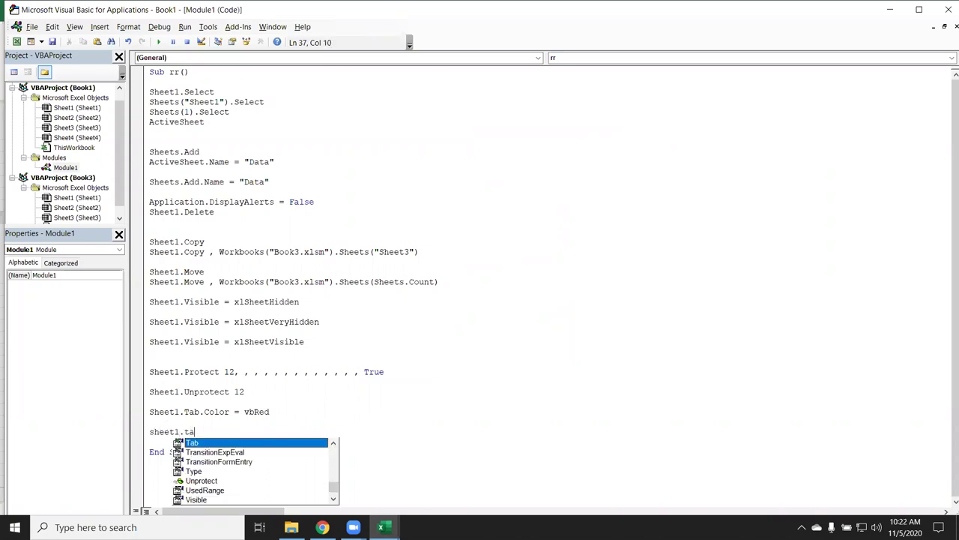
key(Tab)
text(.co)
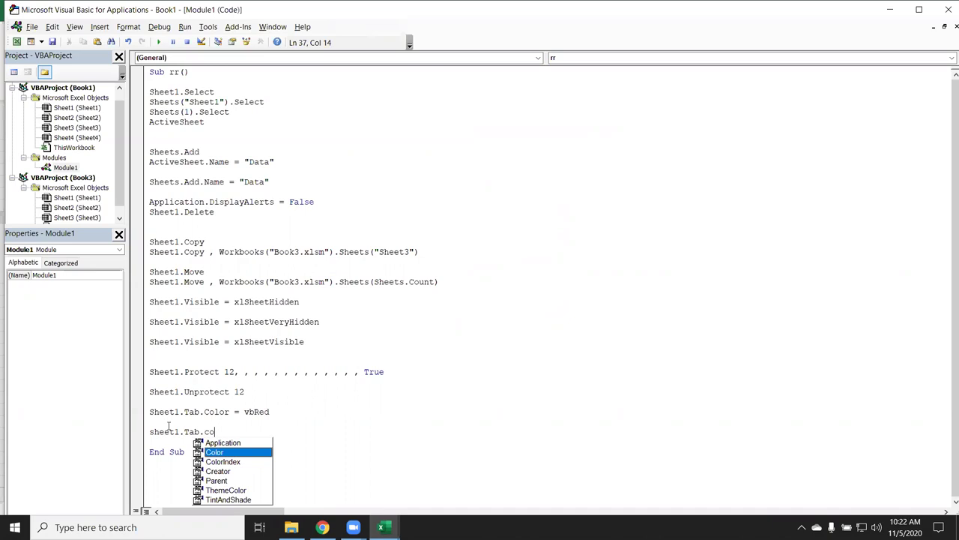
key(Tab)
text(=)
text(vbr)
key(BackSpace)
key(BackSpace)
key(BackSpace)
text(rgb(322,172,132))
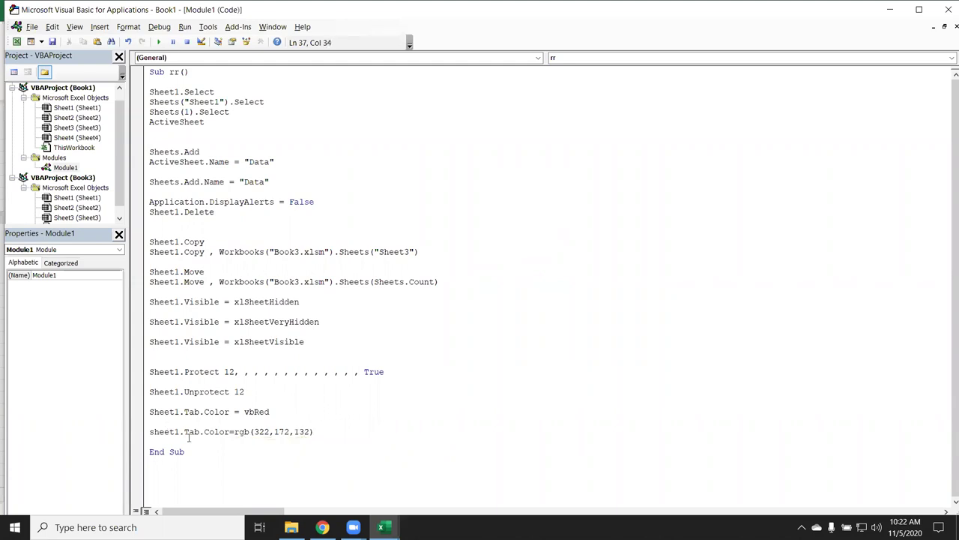
key(Return)
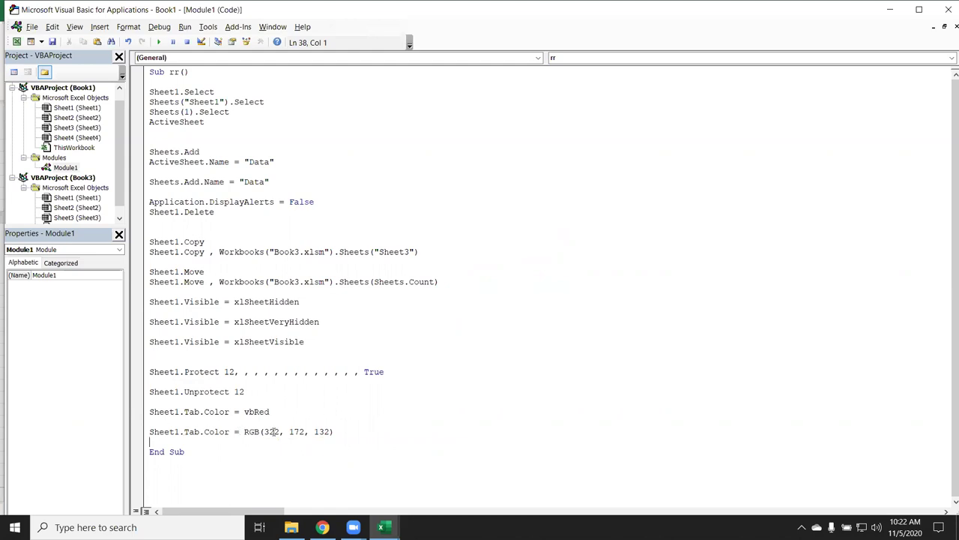
Step: Correct the mistyped 322 to 222 and review the tab colour lines
double_click(262, 431)
double_click(271, 432)
text(222)
double_click(269, 431)
drag(248, 411, 269, 411)
drag(339, 432, 261, 433)
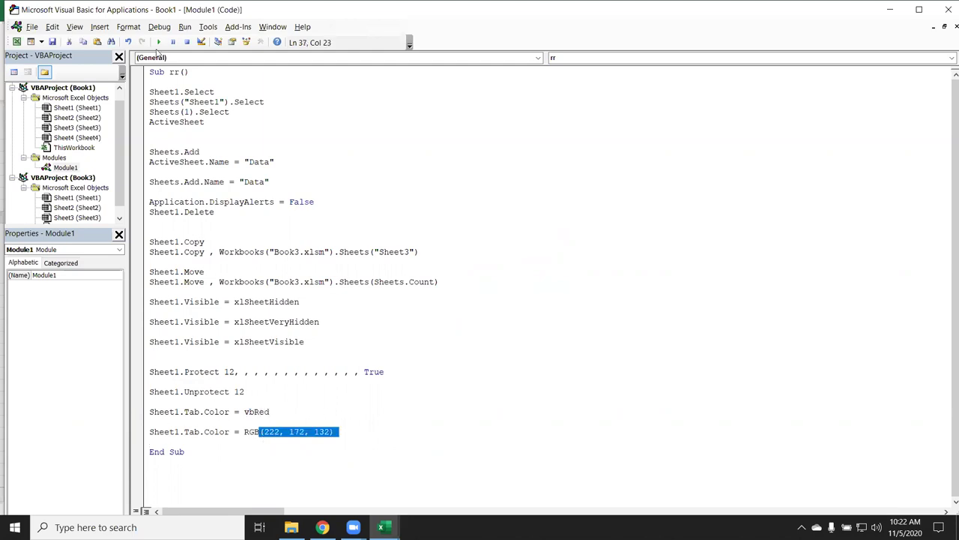
double_click(172, 102)
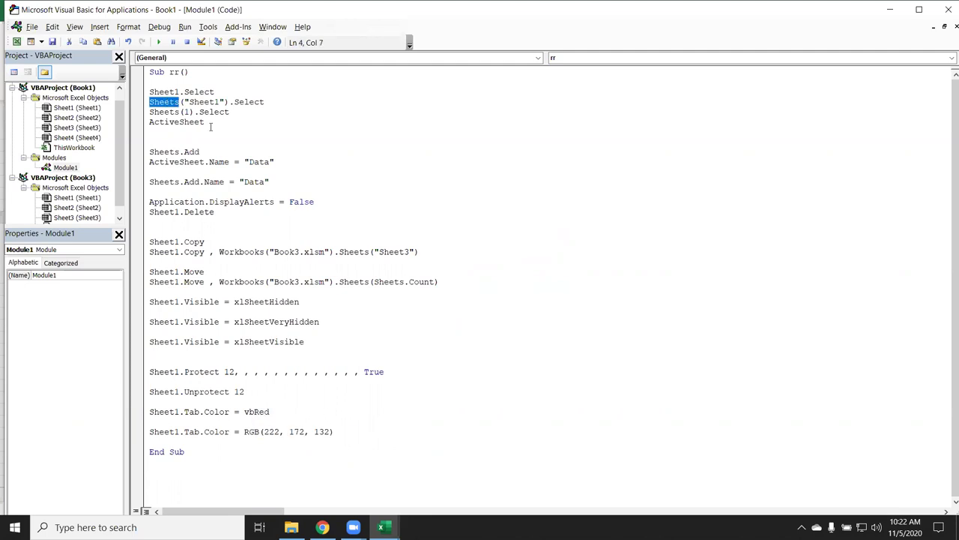
Step: Select and copy the entire rr macro code, then switch to Chrome
drag(208, 124, 159, 92)
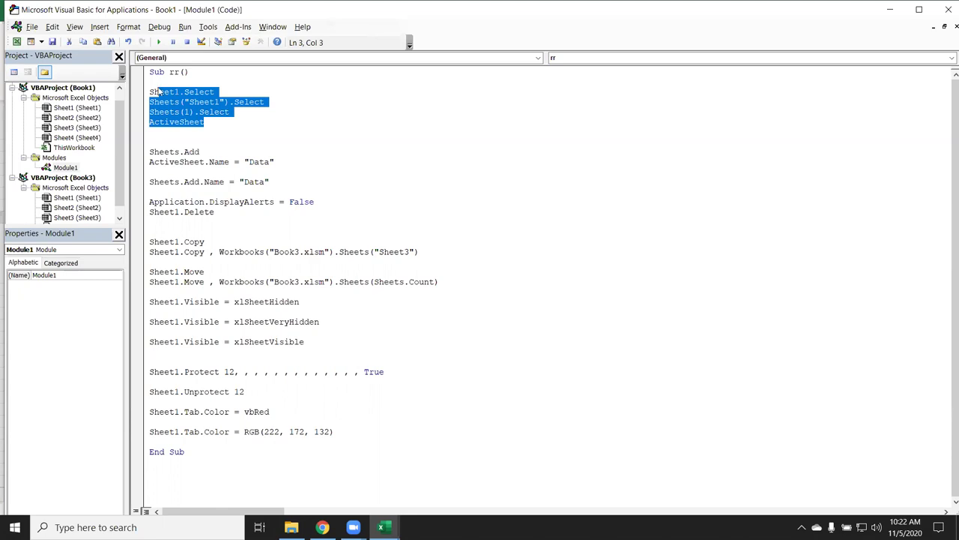
mouse_move(208, 456)
mouse_down()
mouse_move(150, 369)
mouse_move(105, 38)
mouse_up()
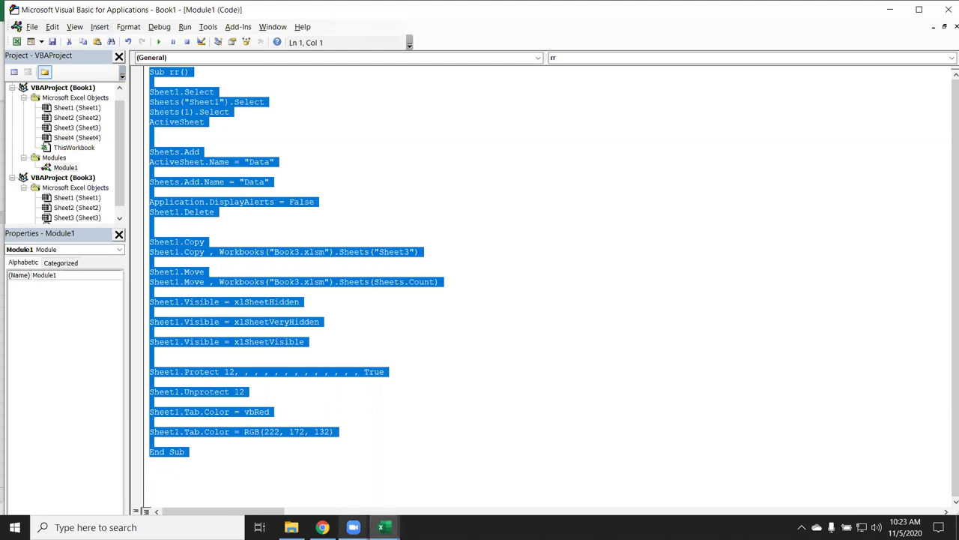
click(322, 526)
Step: Compose a new Gmail message with the pasted macro code and subject 'Code'
click(36, 21)
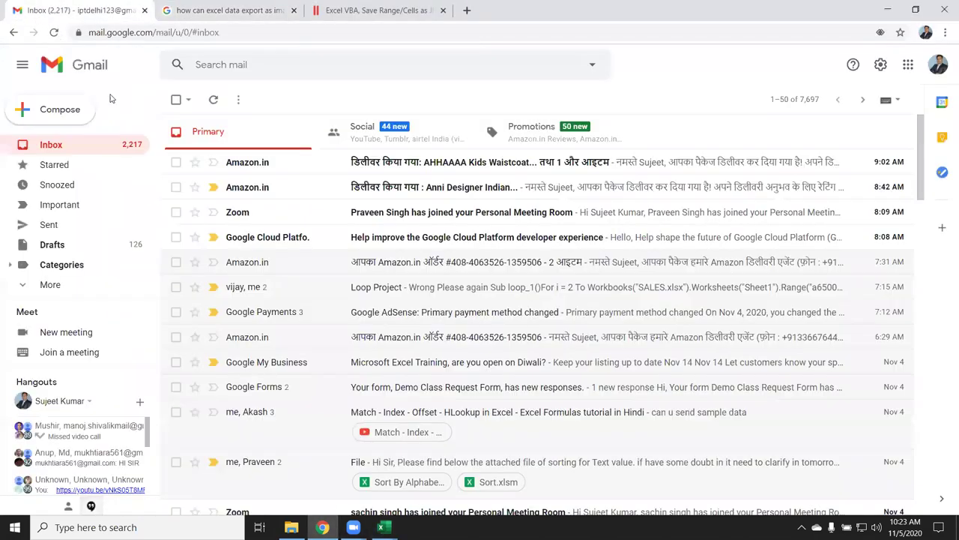
click(78, 113)
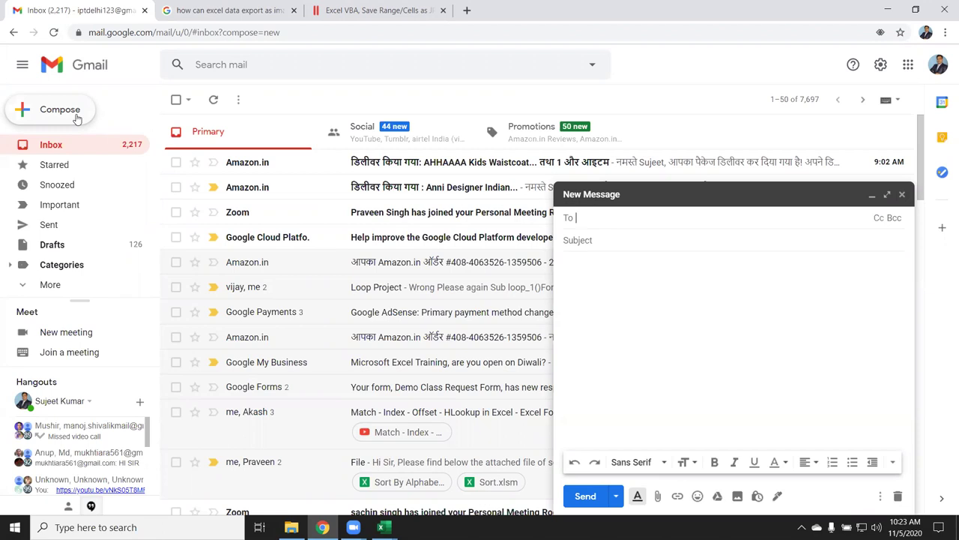
click(583, 267)
key(ctrl+v)
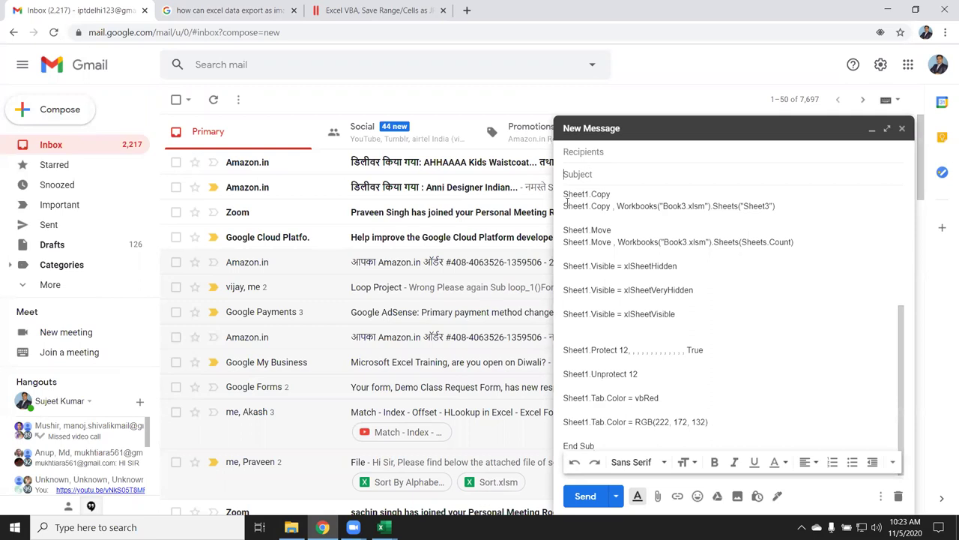
text(Code)
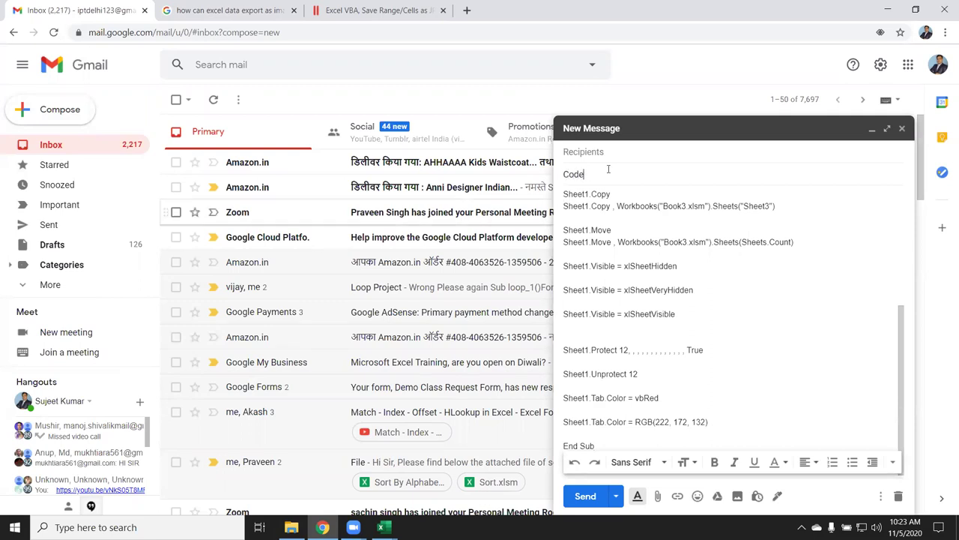
Step: Enter the contact's name as recipient, choose the suggested contact, and send the email
key(shift+Tab)
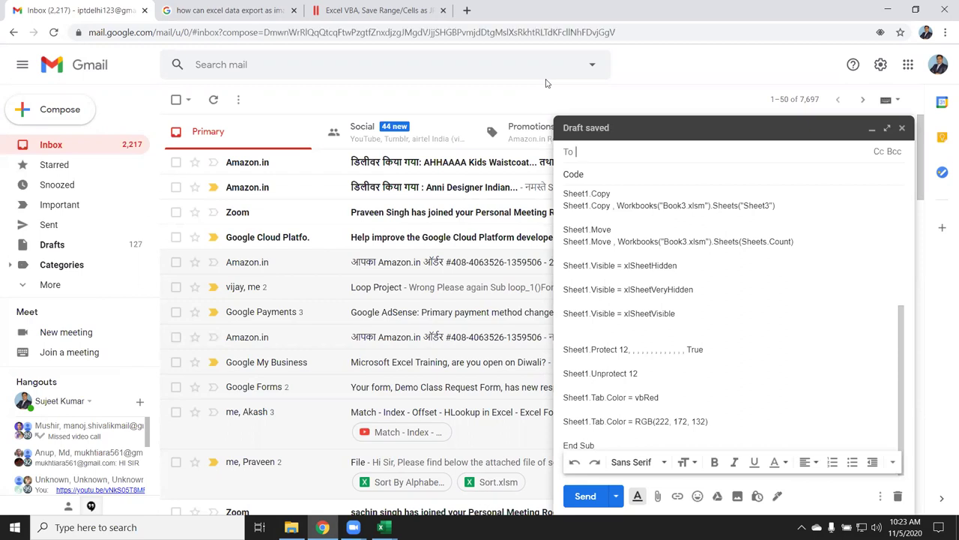
key(alt+Tab)
click(614, 149)
text(sach)
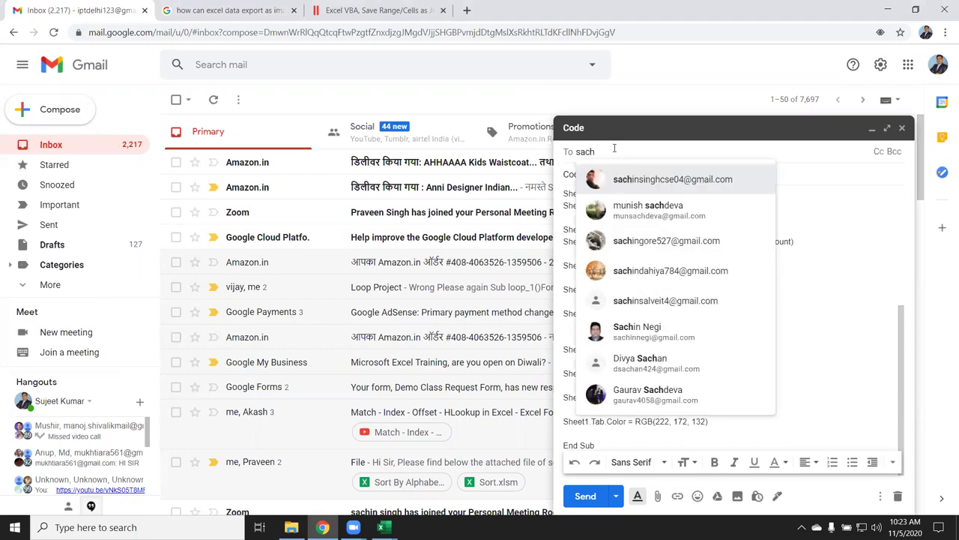
text(in)
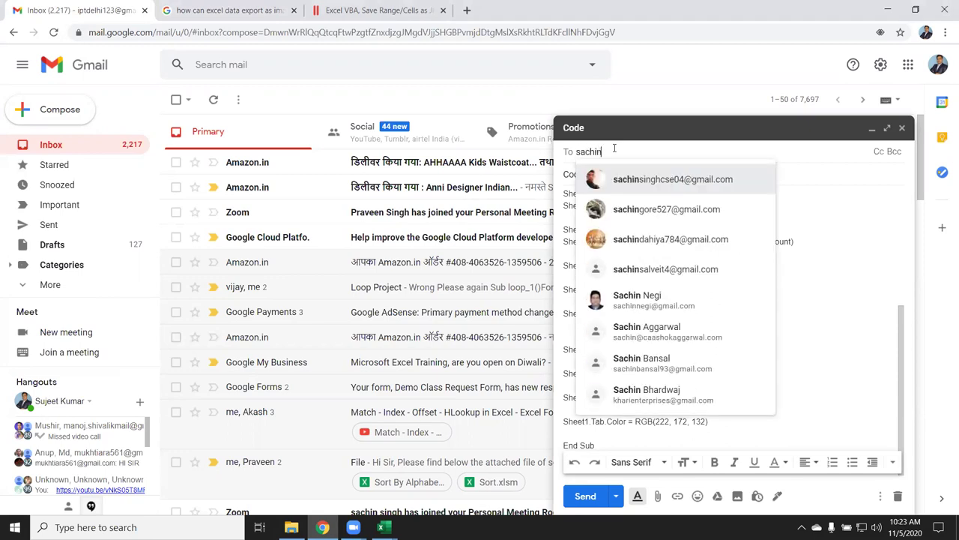
text(e)
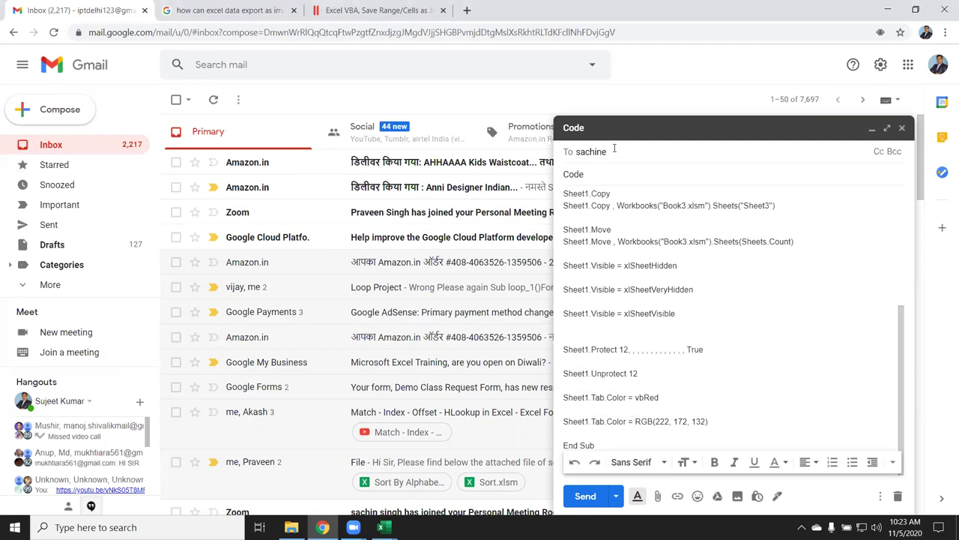
key(BackSpace)
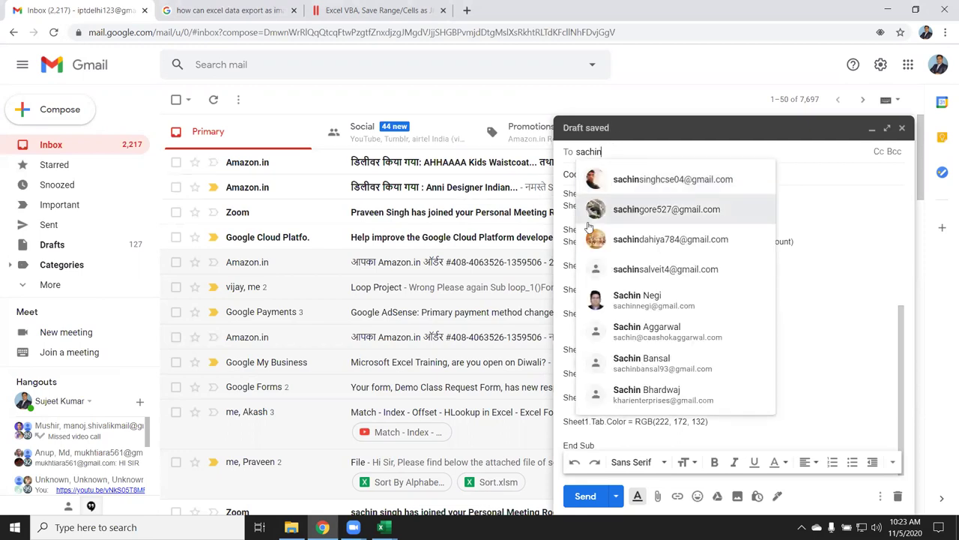
click(674, 188)
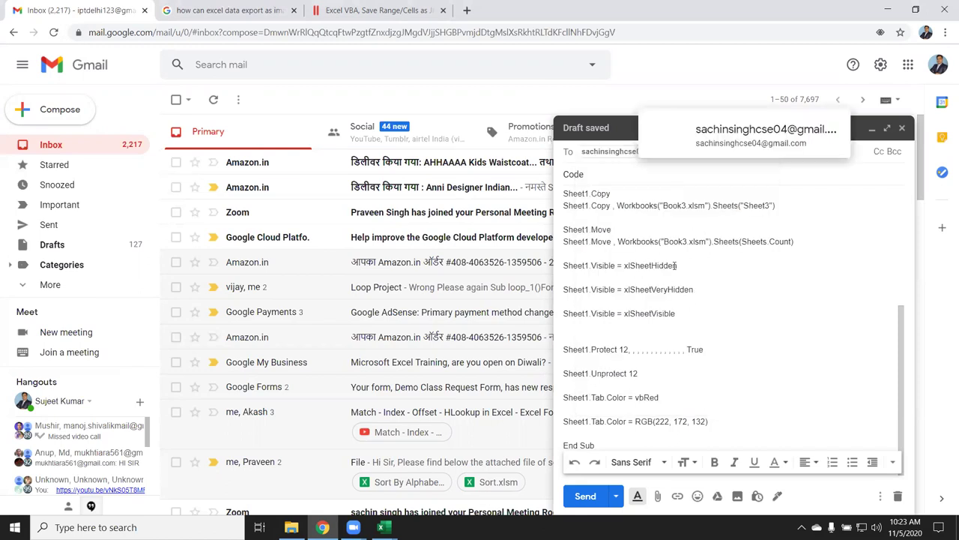
click(592, 502)
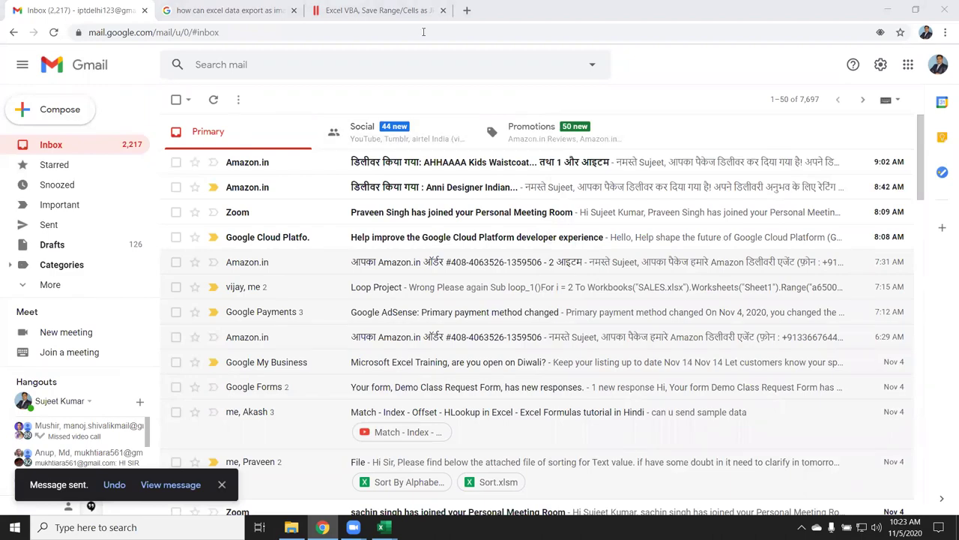
Step: Show the Windows desktop with Win+D, hiding the Gmail browser window
key(super+d)
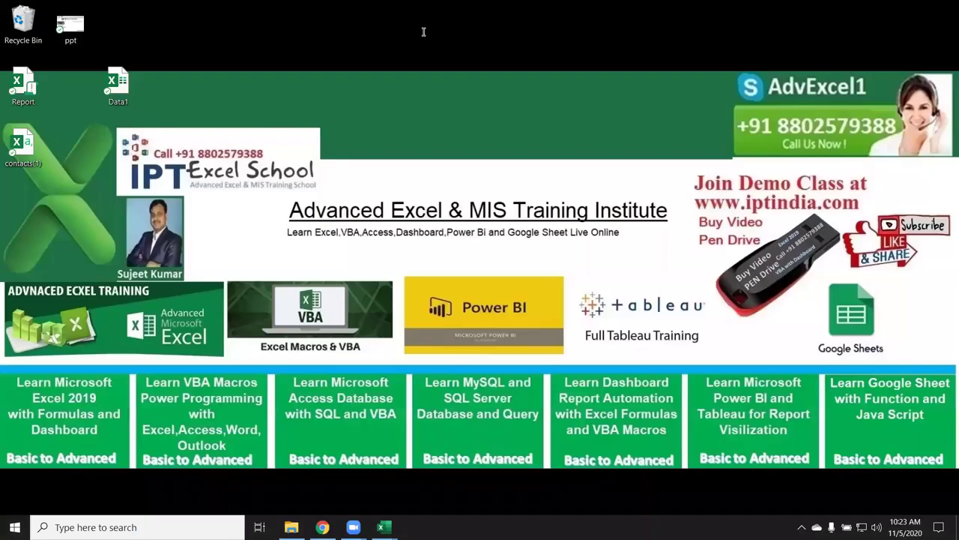